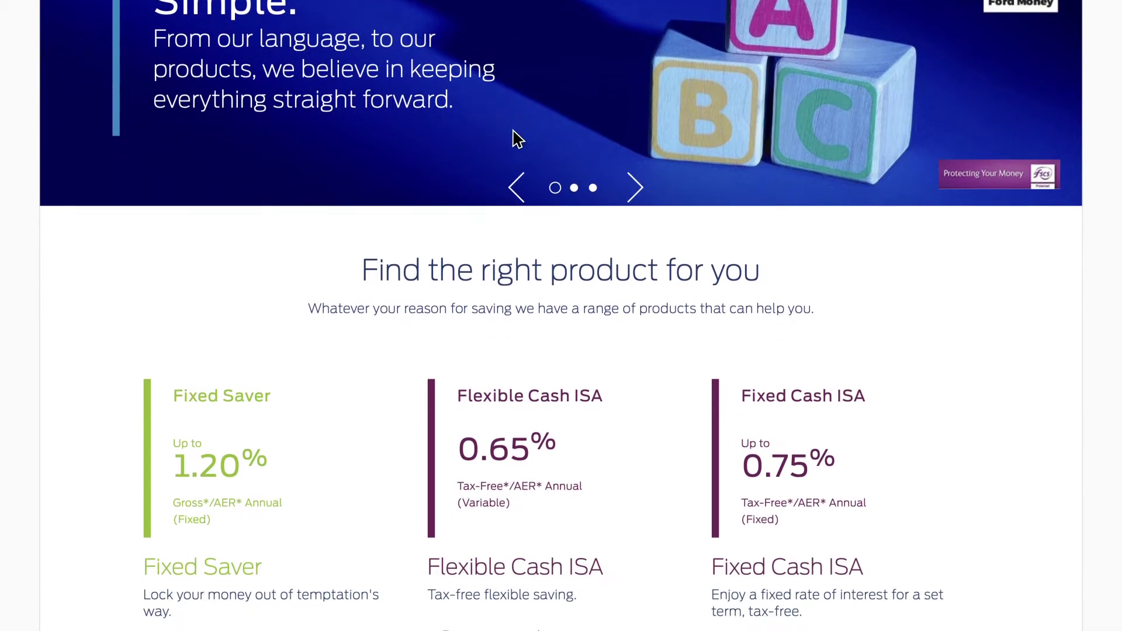
Open the Flexible Cash ISA page and view its at-a-glance table: £1 minimum, 1.27% annual rate
{"action": "scroll", "coordinate": [517, 139], "scroll_direction": "down", "scroll_amount": 1}
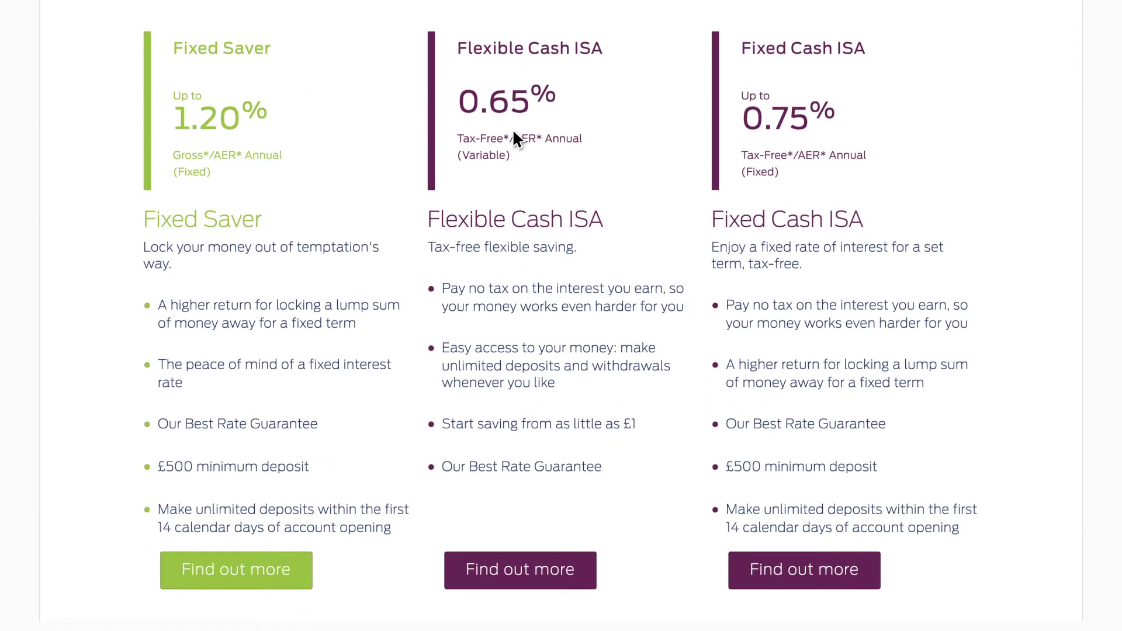
{"action": "left_click", "coordinate": [559, 557]}
{"action": "scroll", "coordinate": [559, 557], "scroll_direction": "down", "scroll_amount": 4}
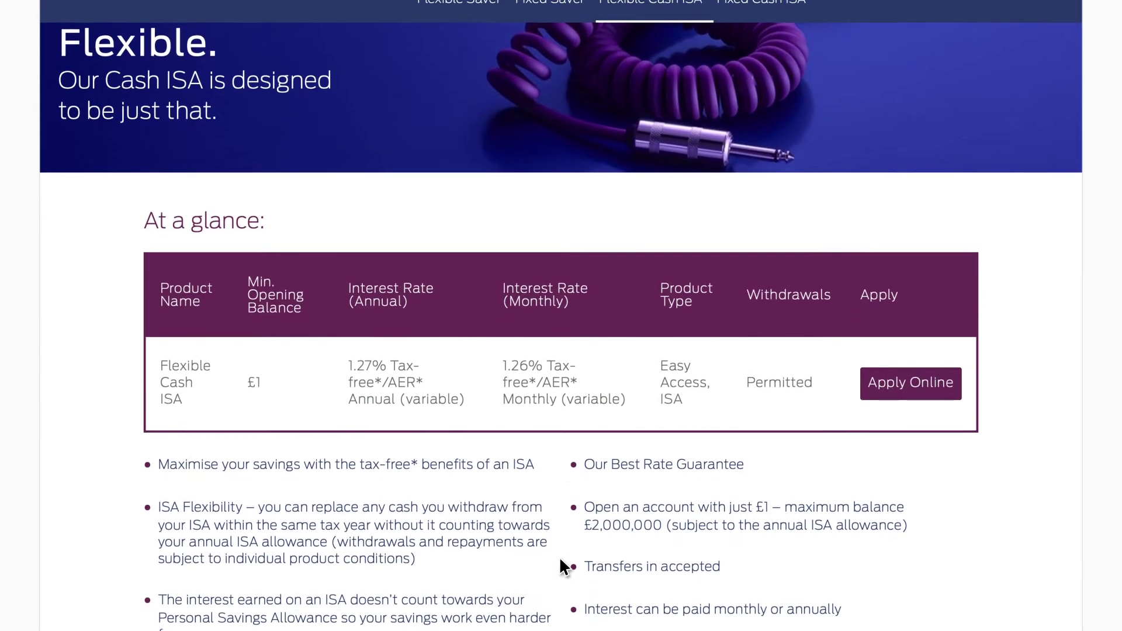
{"action": "scroll", "coordinate": [559, 557], "scroll_direction": "down", "scroll_amount": 3}
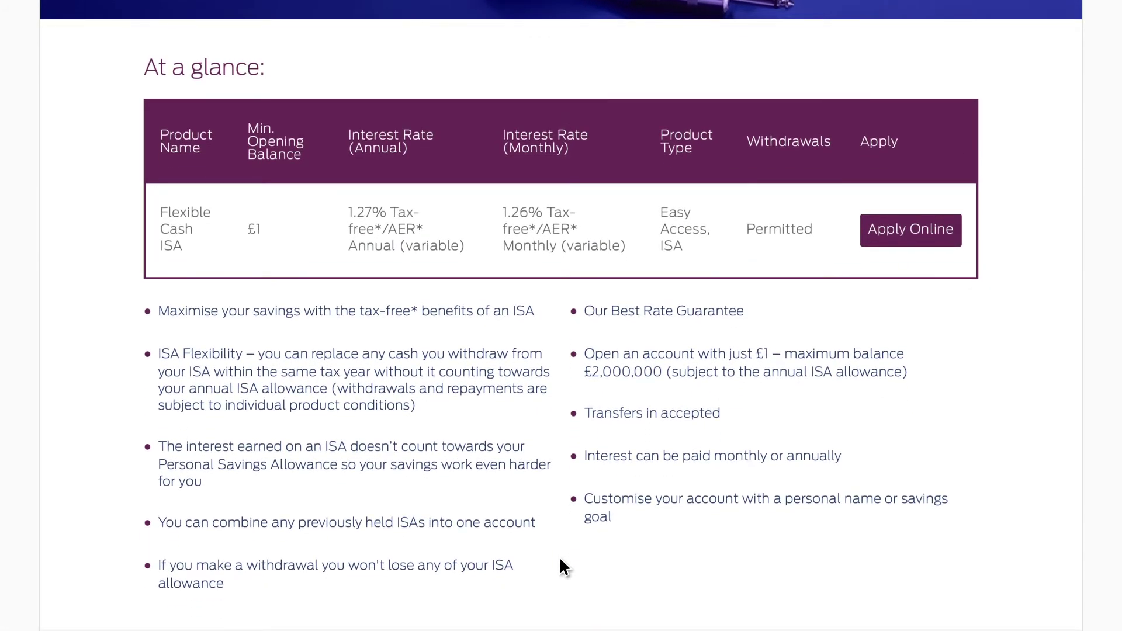
Start an online application and read the eligibility requirements down to 'Ready to apply?'
{"action": "left_click", "coordinate": [916, 229]}
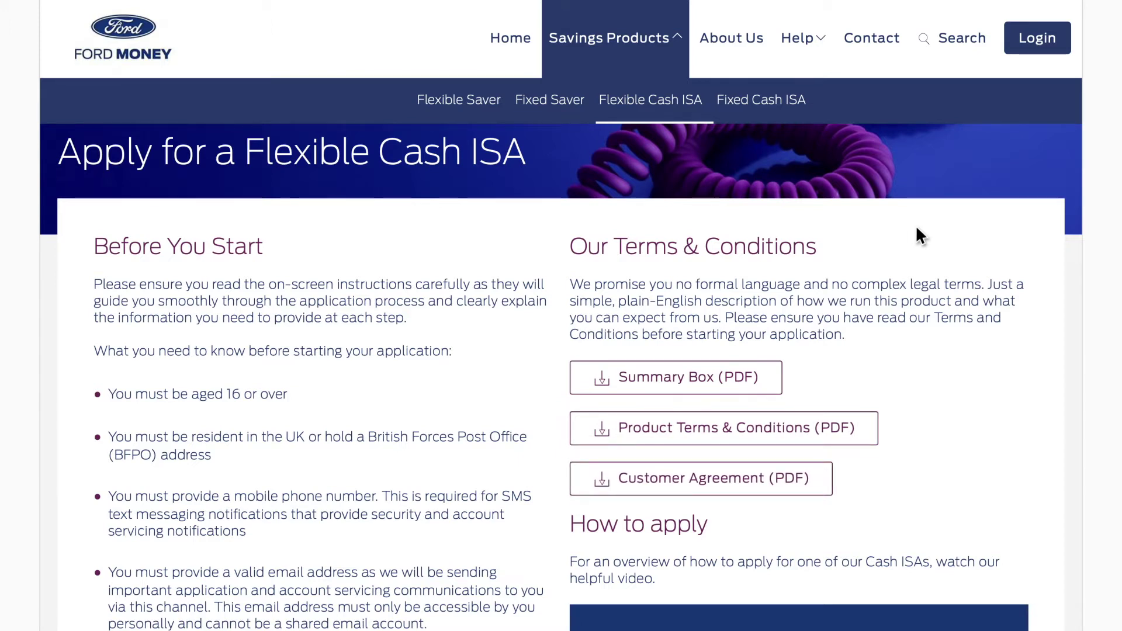
{"action": "scroll", "coordinate": [916, 225], "scroll_direction": "down", "scroll_amount": 7}
{"action": "scroll", "coordinate": [916, 226], "scroll_direction": "down", "scroll_amount": 9}
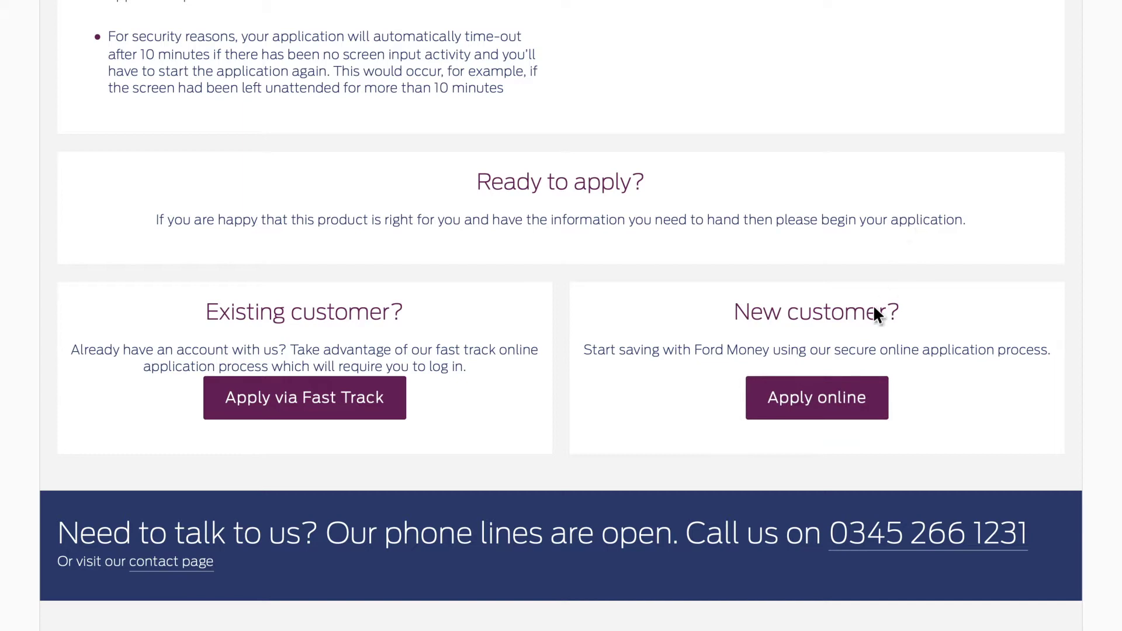
Begin the application as a new customer and pass the security captcha check
{"action": "left_click", "coordinate": [817, 414]}
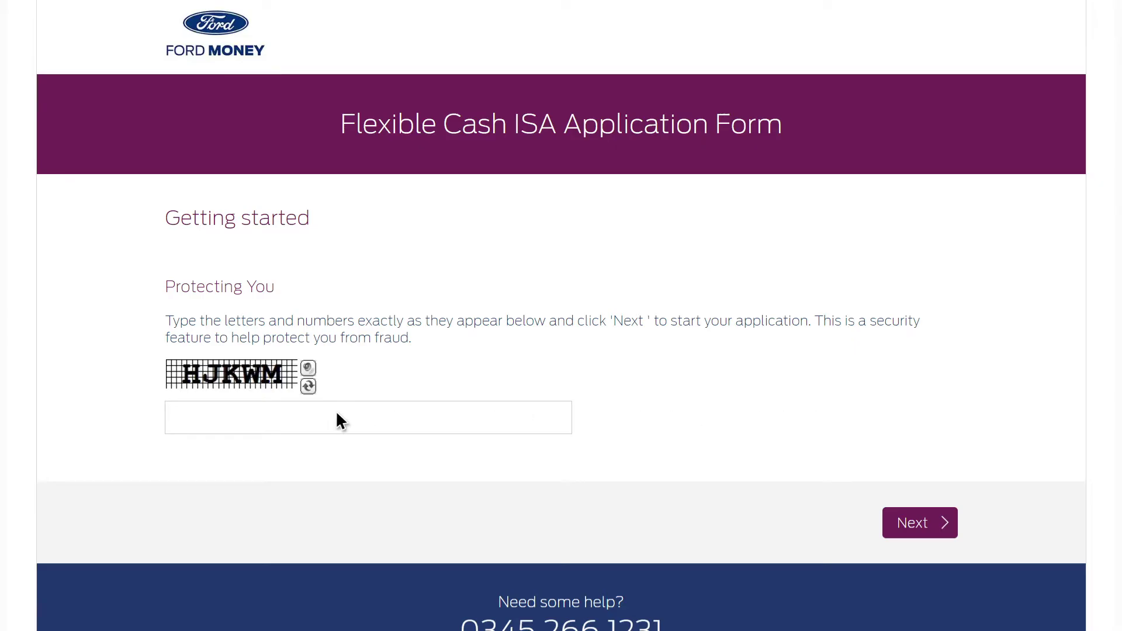
{"action": "type", "text": "HJKWM"}
{"action": "left_click", "coordinate": [934, 531]}
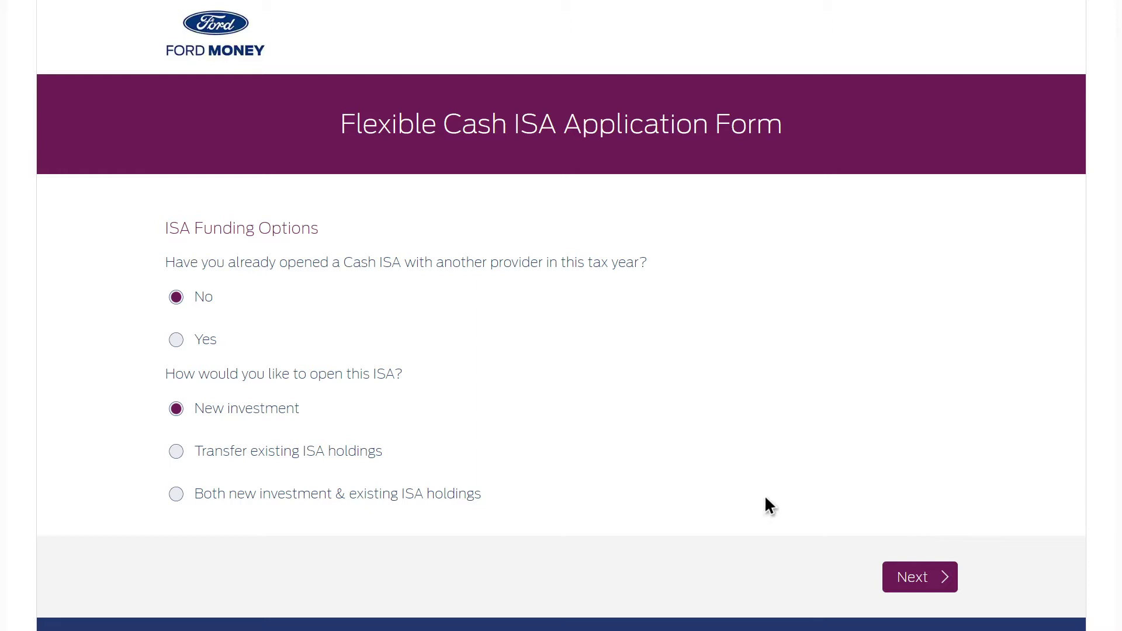
Answer Yes to having opened a Cash ISA this tax year, then continue
{"action": "left_click", "coordinate": [210, 342]}
{"action": "scroll", "coordinate": [210, 343], "scroll_direction": "down", "scroll_amount": 1}
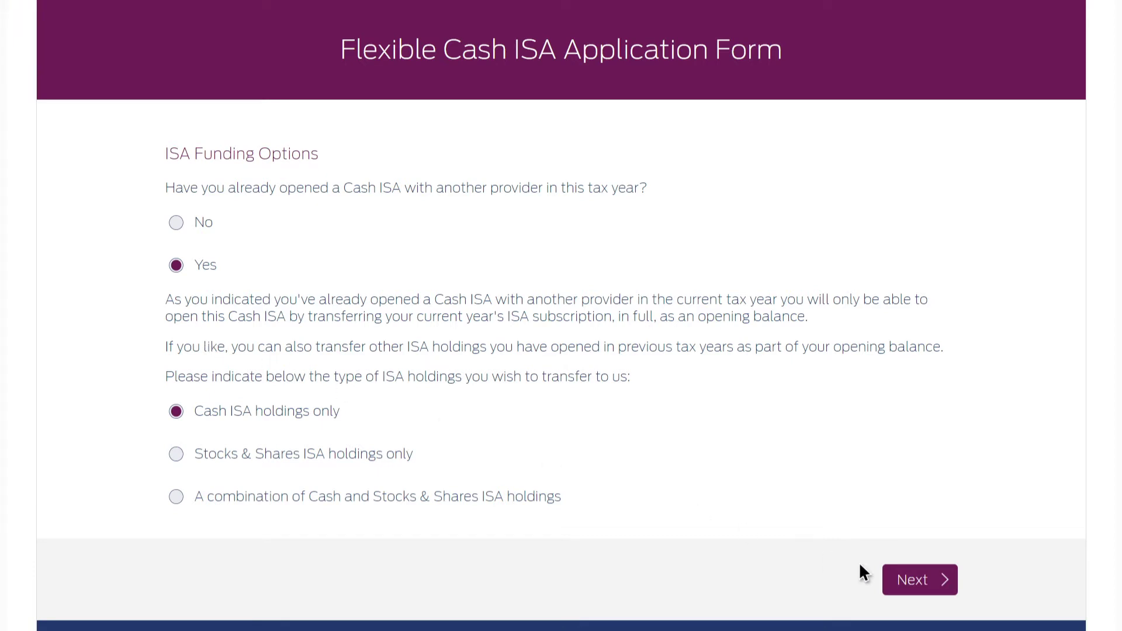
{"action": "left_click", "coordinate": [913, 578]}
{"action": "scroll", "coordinate": [936, 597], "scroll_direction": "down", "scroll_amount": 4}
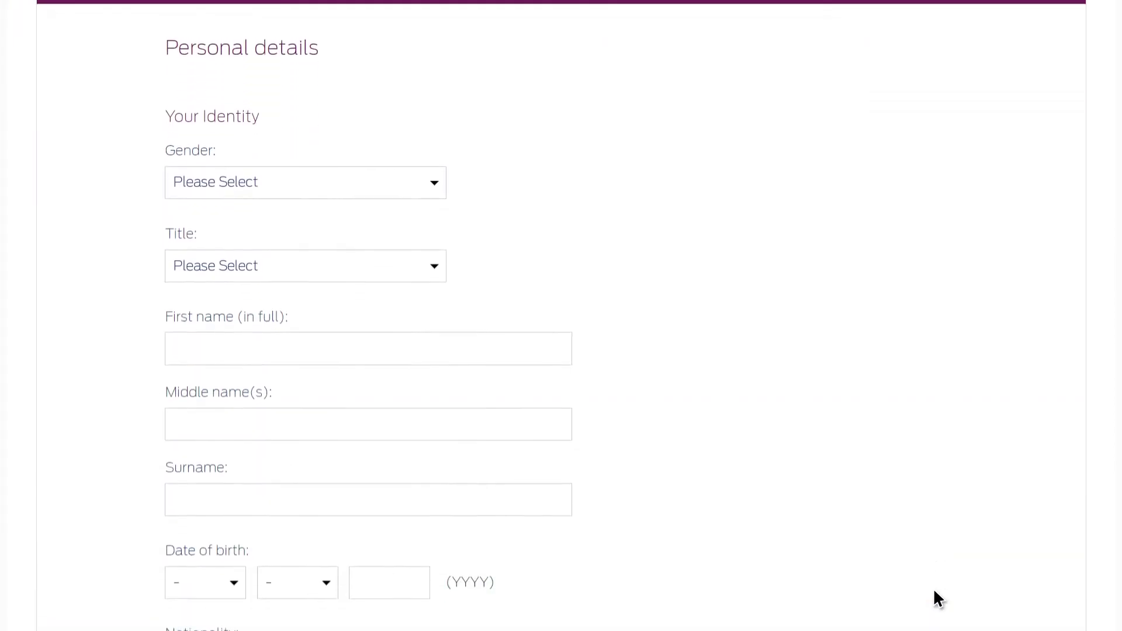
Set gender to Male and title to Mr, and enter the applicant's name
{"action": "left_click", "coordinate": [249, 171]}
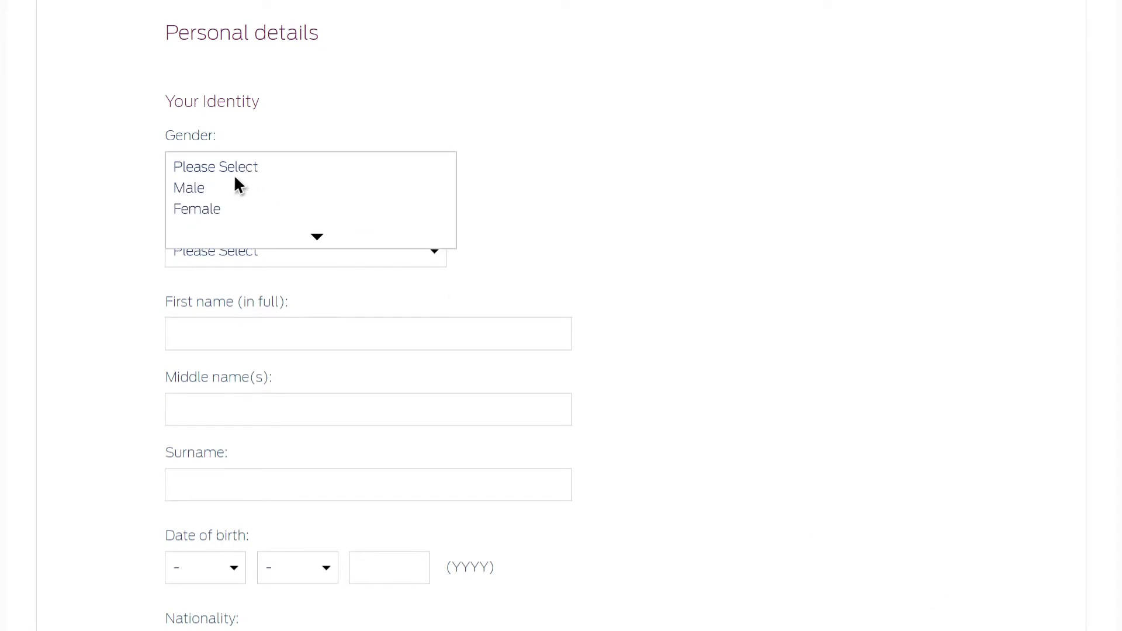
{"action": "left_click", "coordinate": [186, 190]}
{"action": "left_click", "coordinate": [185, 259]}
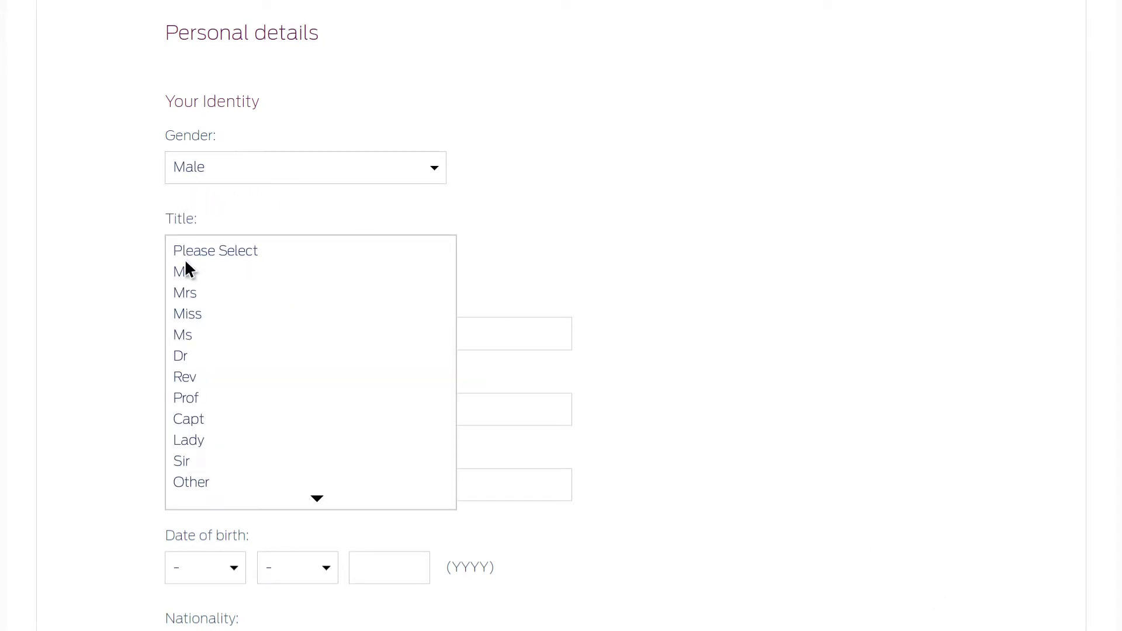
{"action": "left_click", "coordinate": [186, 274]}
{"action": "scroll", "coordinate": [186, 272], "scroll_direction": "down", "scroll_amount": 5}
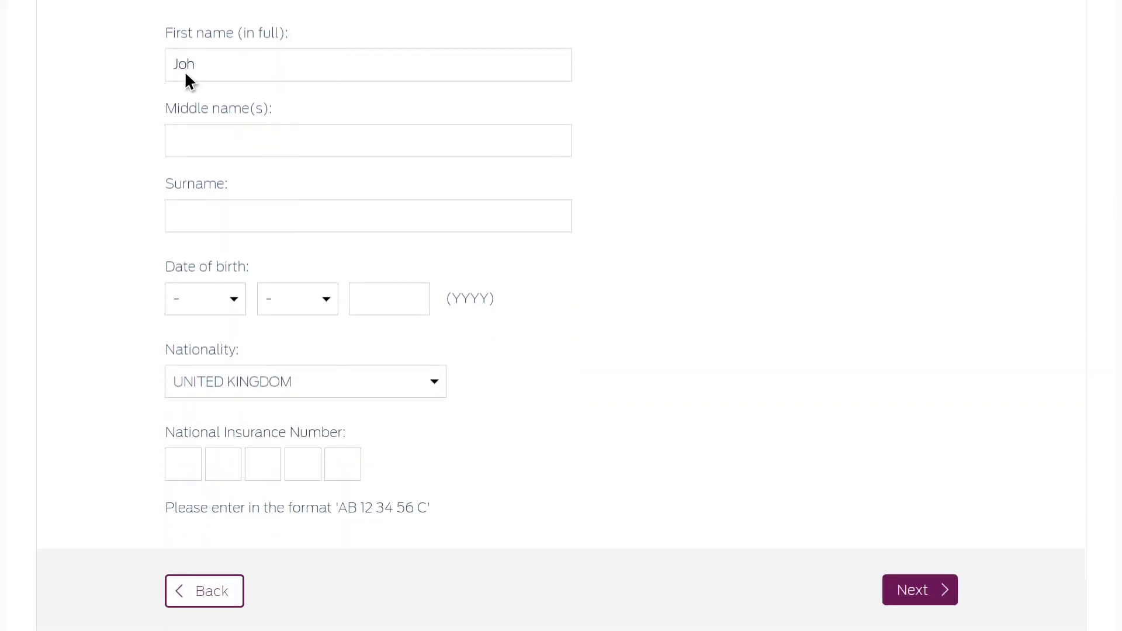
{"action": "type", "text": "Smith"}
Set the birth date to 1st Jan and enter the National Insurance number
{"action": "left_click", "coordinate": [185, 307]}
{"action": "left_click", "coordinate": [185, 253]}
{"action": "left_click", "coordinate": [284, 301]}
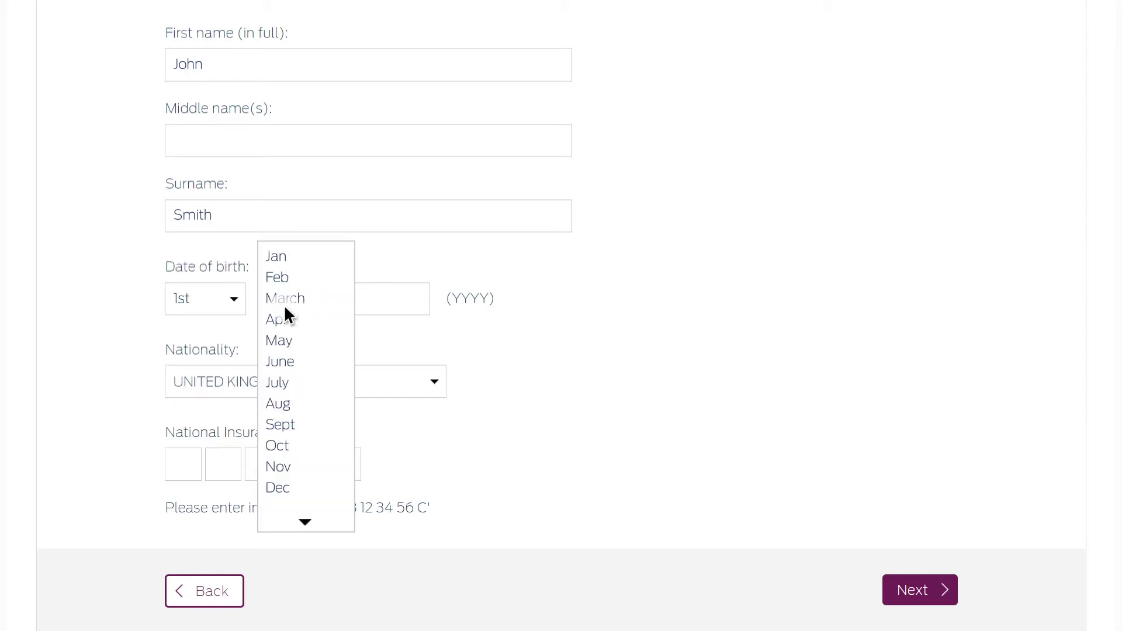
{"action": "left_click", "coordinate": [280, 257]}
{"action": "left_click", "coordinate": [181, 472]}
{"action": "type", "text": "JR101010C"}
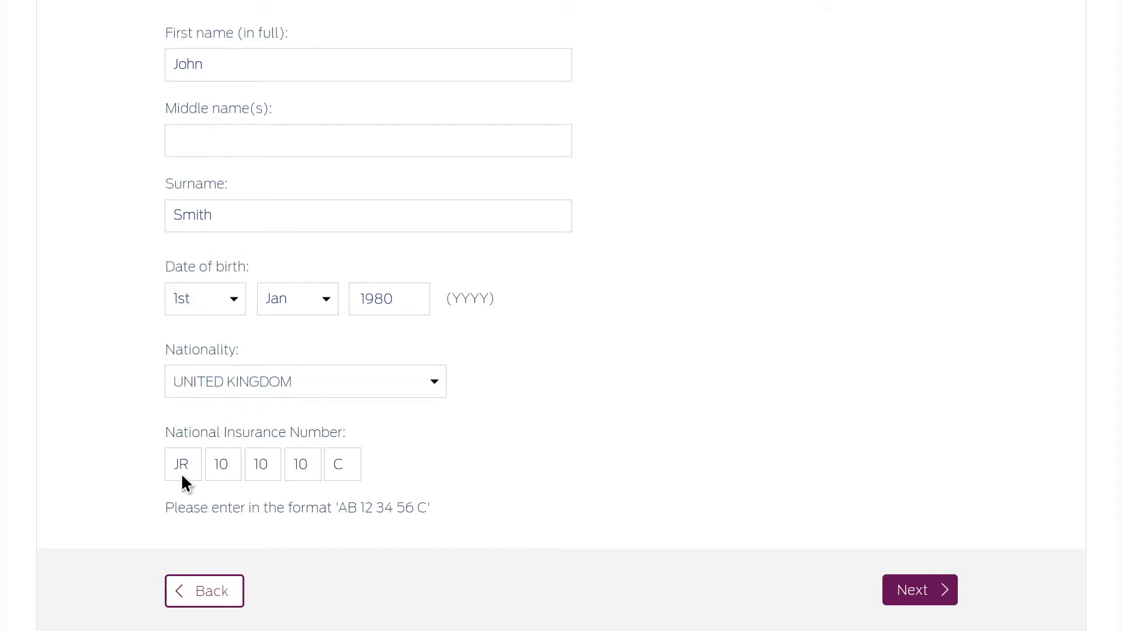
{"action": "left_click", "coordinate": [892, 597]}
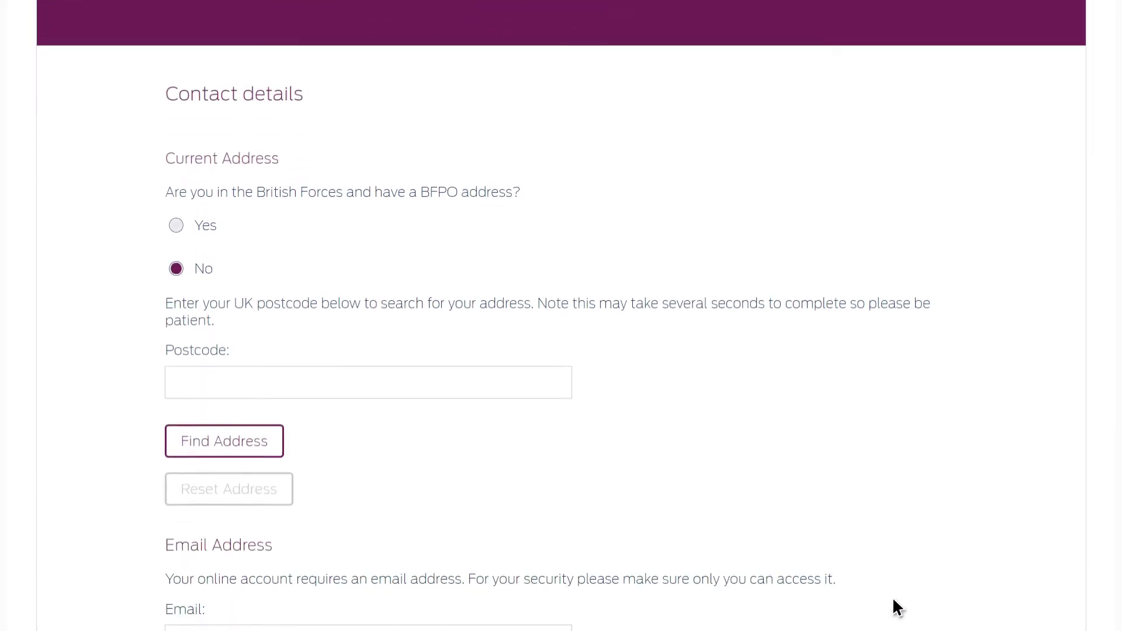
Look up the address by postcode and select the first matching address
{"action": "left_click", "coordinate": [229, 338]}
{"action": "type", "text": "SA3PLE"}
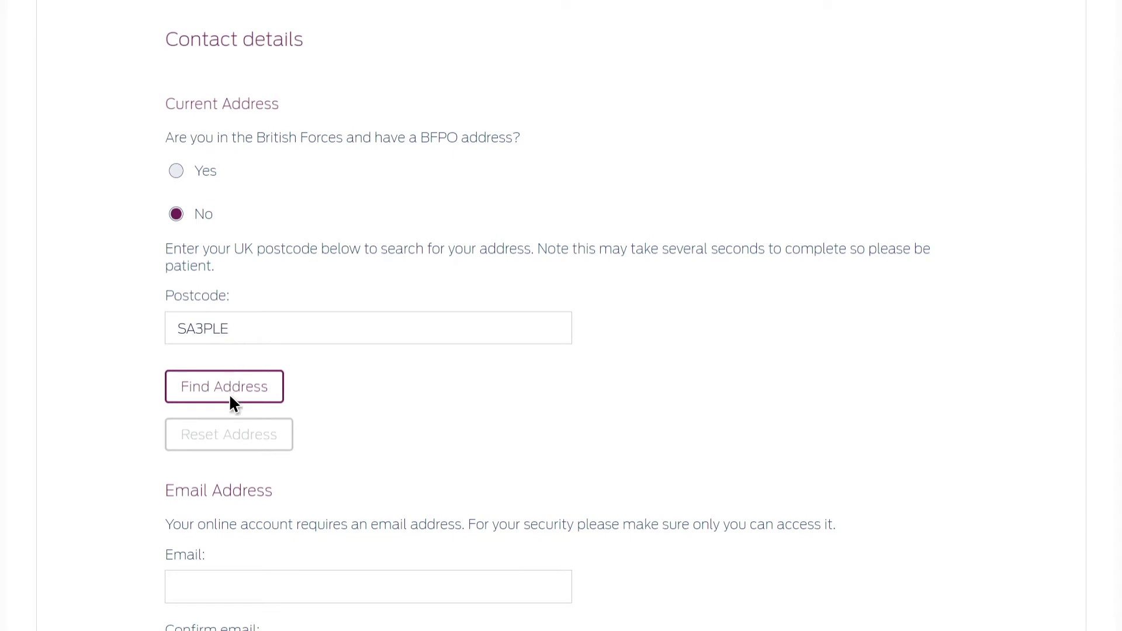
{"action": "left_click", "coordinate": [229, 395]}
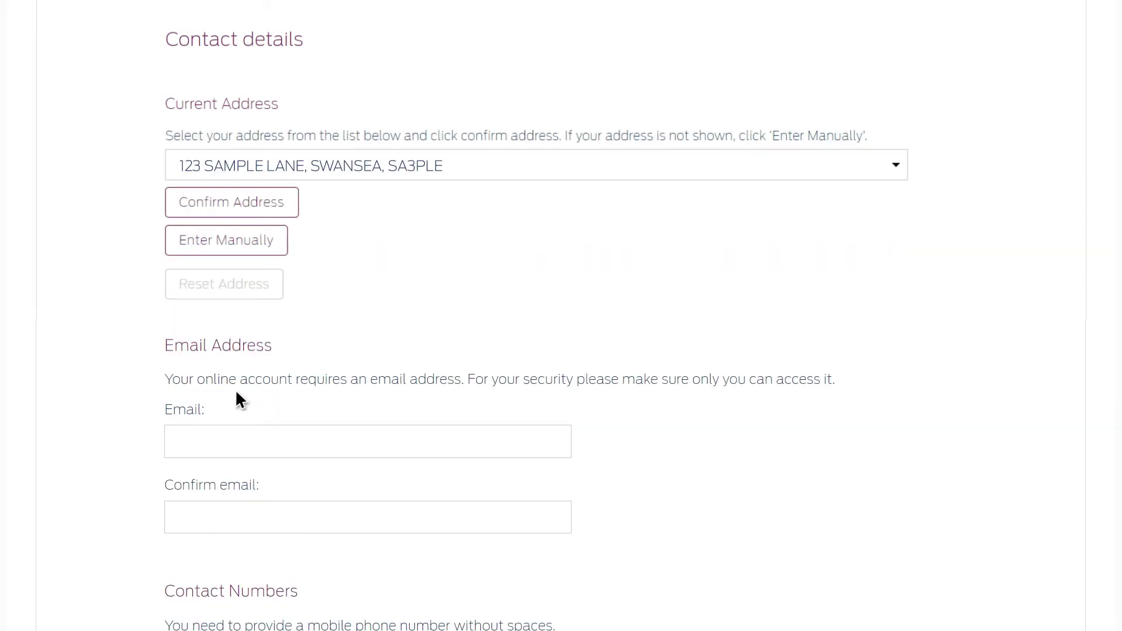
{"action": "left_click", "coordinate": [586, 165]}
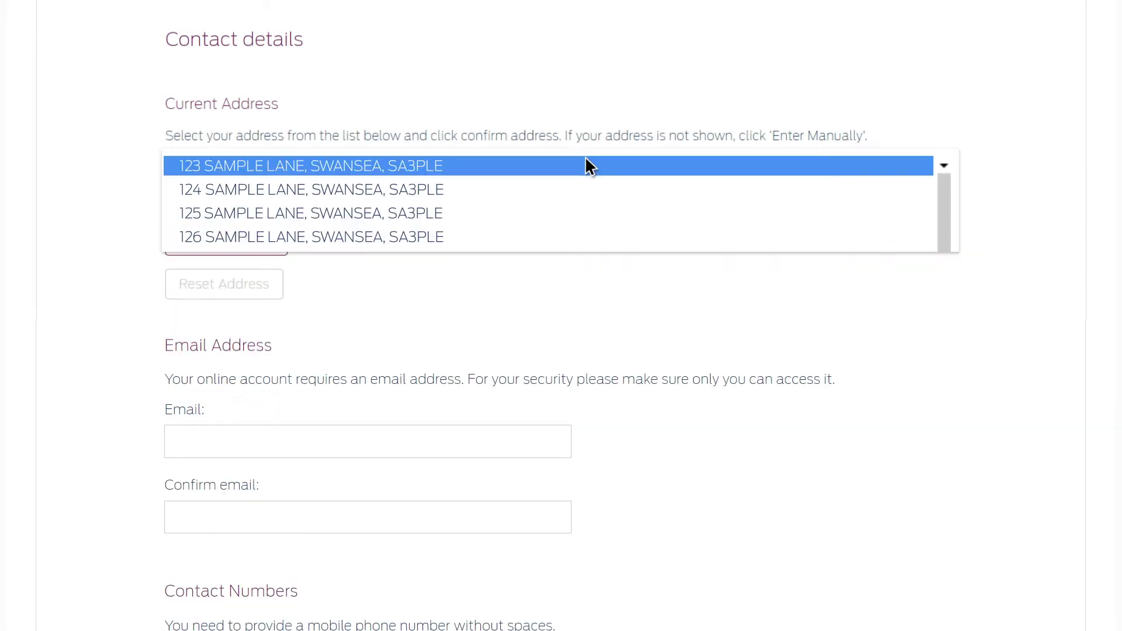
{"action": "left_click", "coordinate": [369, 167]}
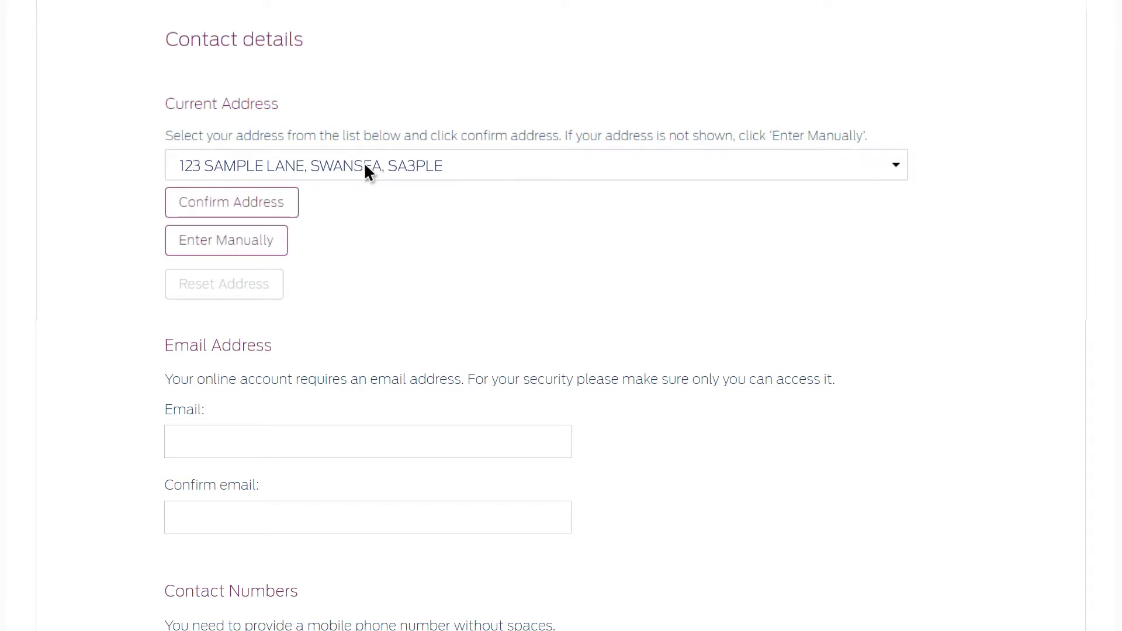
{"action": "left_click", "coordinate": [246, 205]}
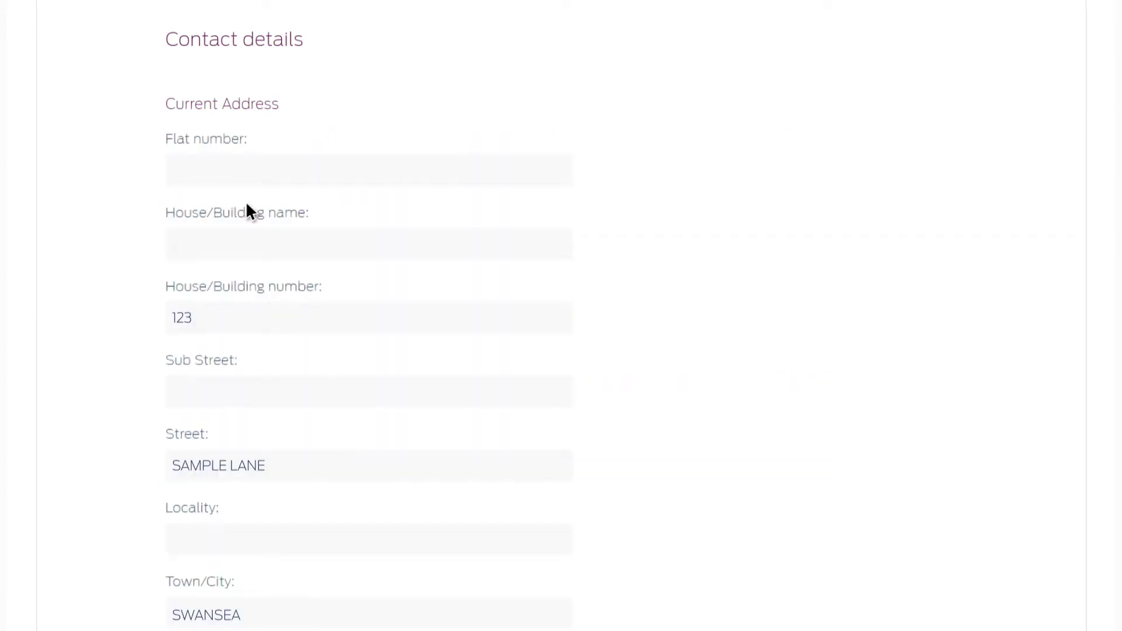
{"action": "scroll", "coordinate": [248, 211], "scroll_direction": "down", "scroll_amount": 10}
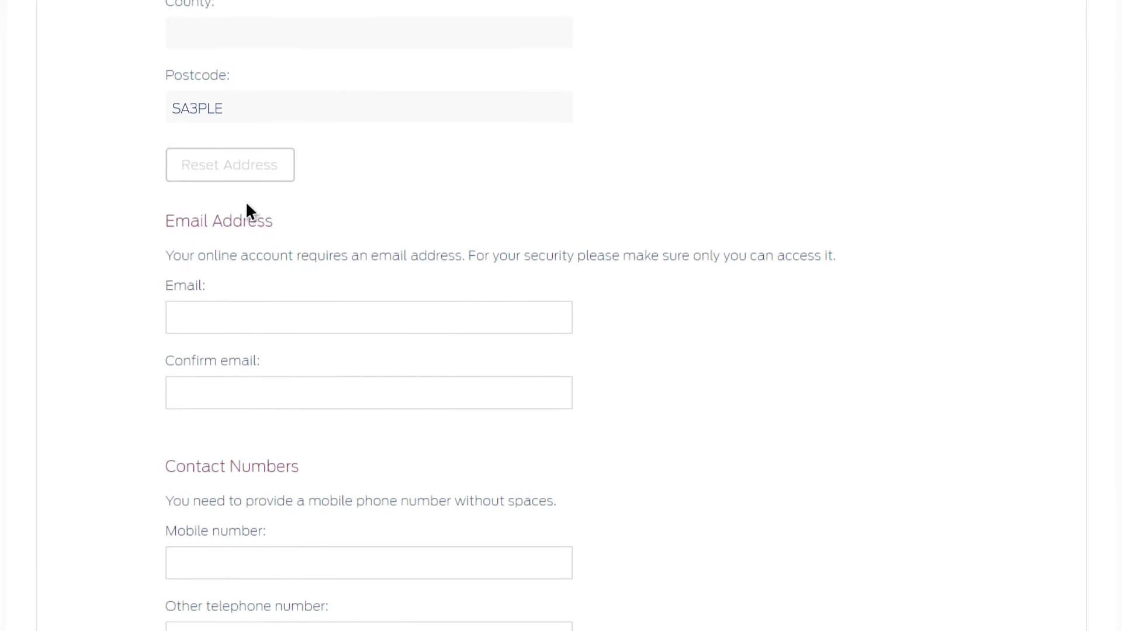
Enter and confirm the applicant's e-mail address and add the mobile number
{"action": "left_click", "coordinate": [195, 310]}
{"action": "type", "text": "john.smith@email.com"}
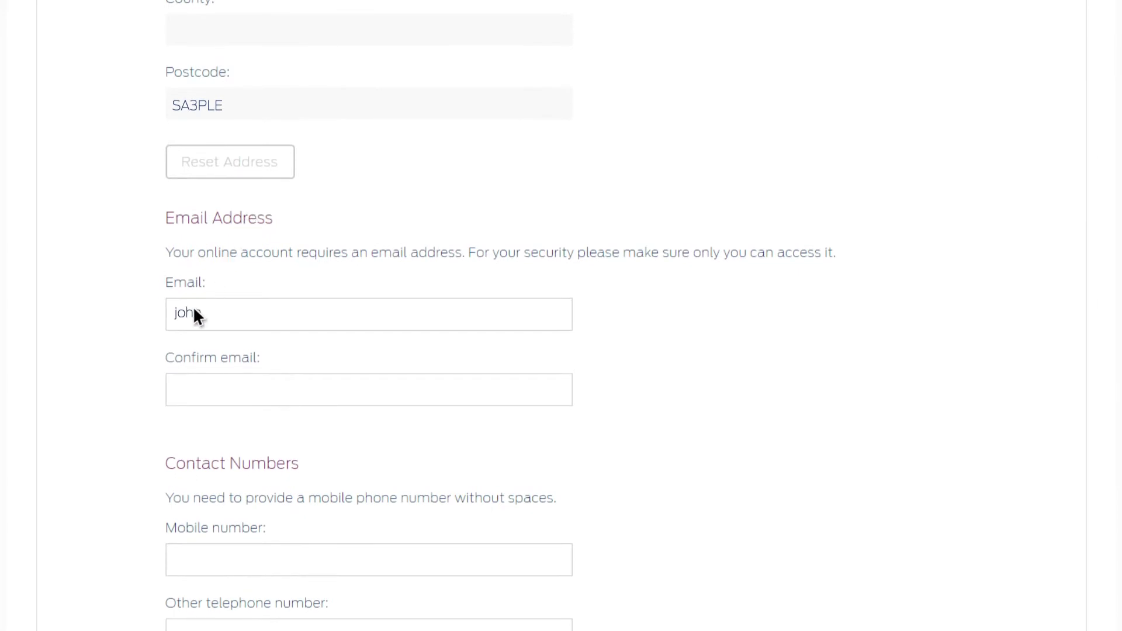
{"action": "left_click", "coordinate": [194, 384]}
{"action": "type", "text": "john.smith@email.com"}
{"action": "scroll", "coordinate": [194, 384], "scroll_direction": "down", "scroll_amount": 1}
{"action": "scroll", "coordinate": [195, 387], "scroll_direction": "down", "scroll_amount": 5}
{"action": "left_click", "coordinate": [246, 145]}
{"action": "type", "text": "07123 456 789"}
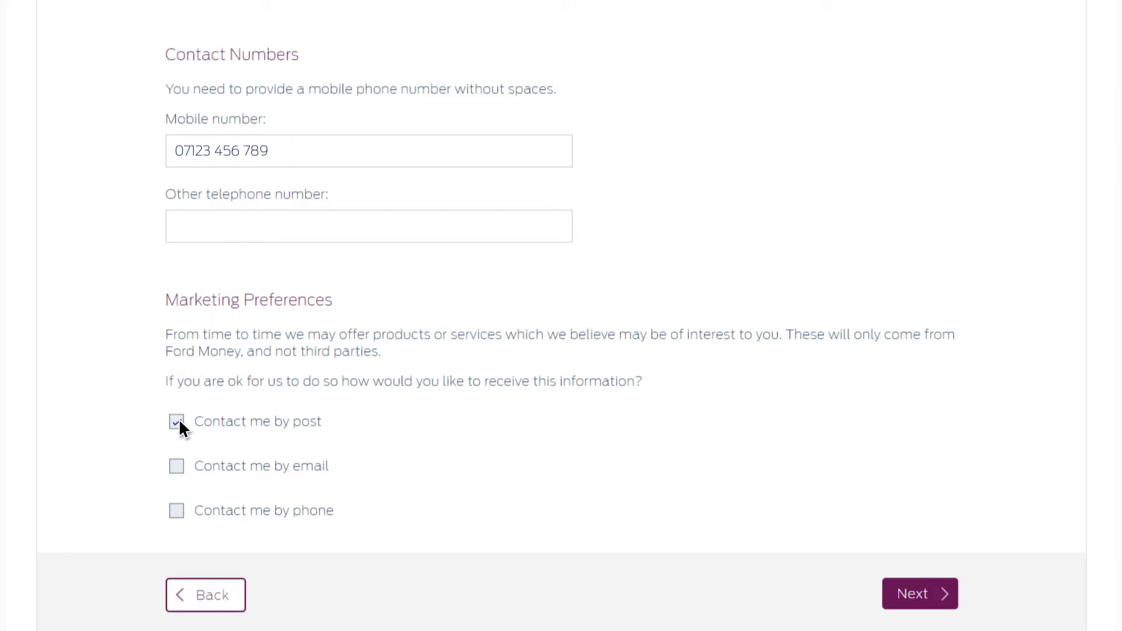
{"action": "left_click", "coordinate": [936, 595]}
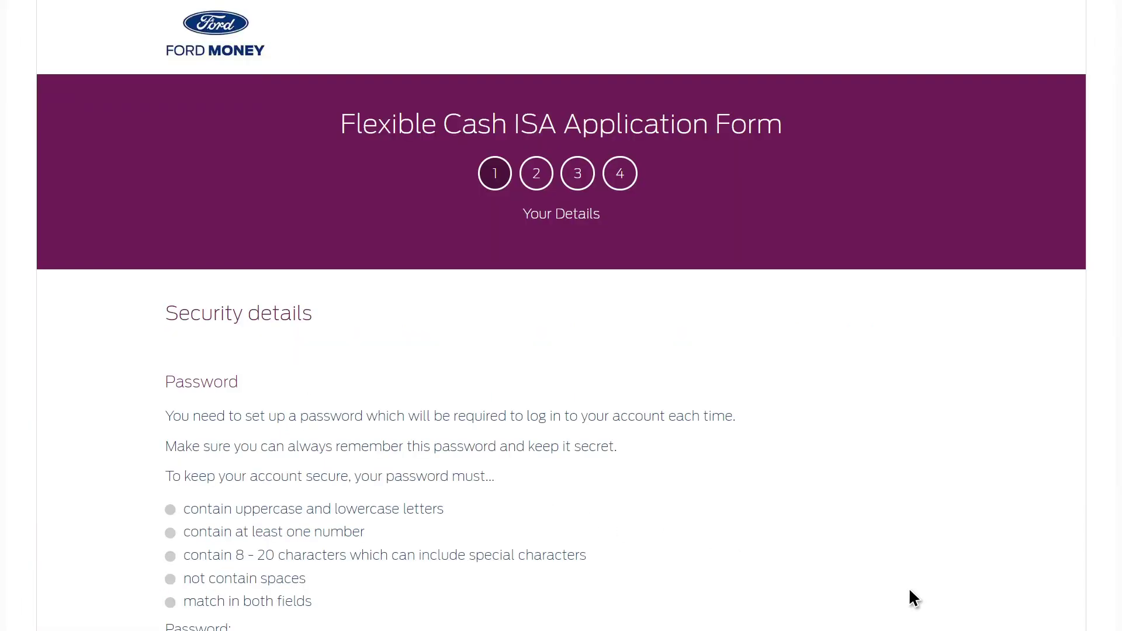
Enter the new account password in both password fields
{"action": "scroll", "coordinate": [910, 592], "scroll_direction": "down", "scroll_amount": 5}
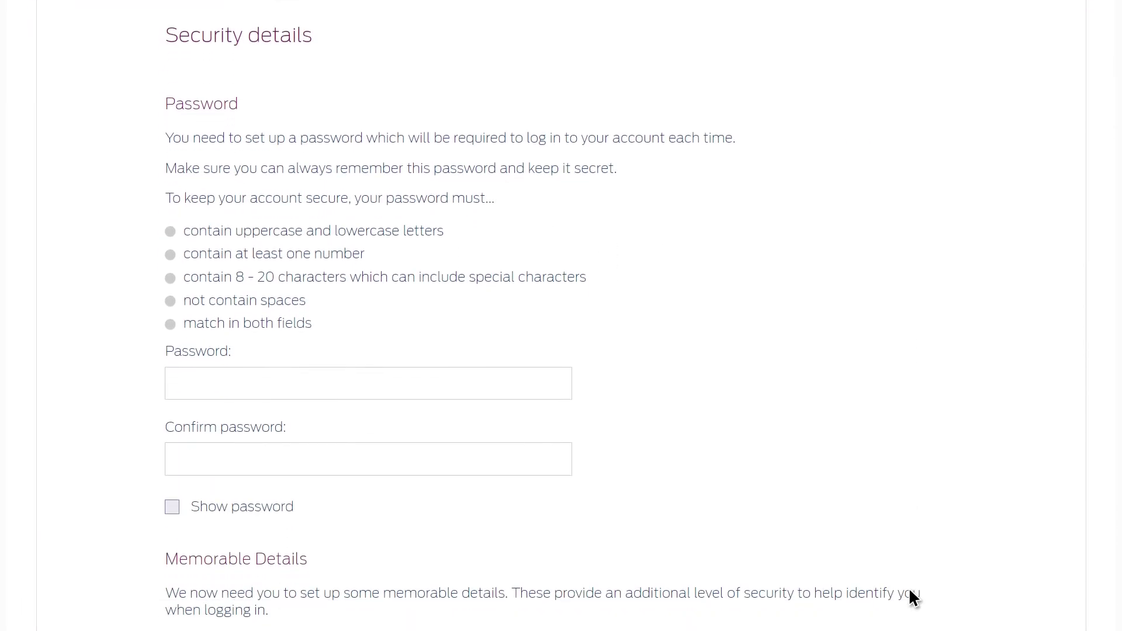
{"action": "left_click", "coordinate": [220, 392]}
{"action": "type", "text": "Passw0rd1"}
{"action": "key", "text": "Tab"}
{"action": "type", "text": "Passw0rd1"}
Set the memorable date to 1st Jan and enter London among the memorable details
{"action": "scroll", "coordinate": [220, 393], "scroll_direction": "down", "scroll_amount": 6}
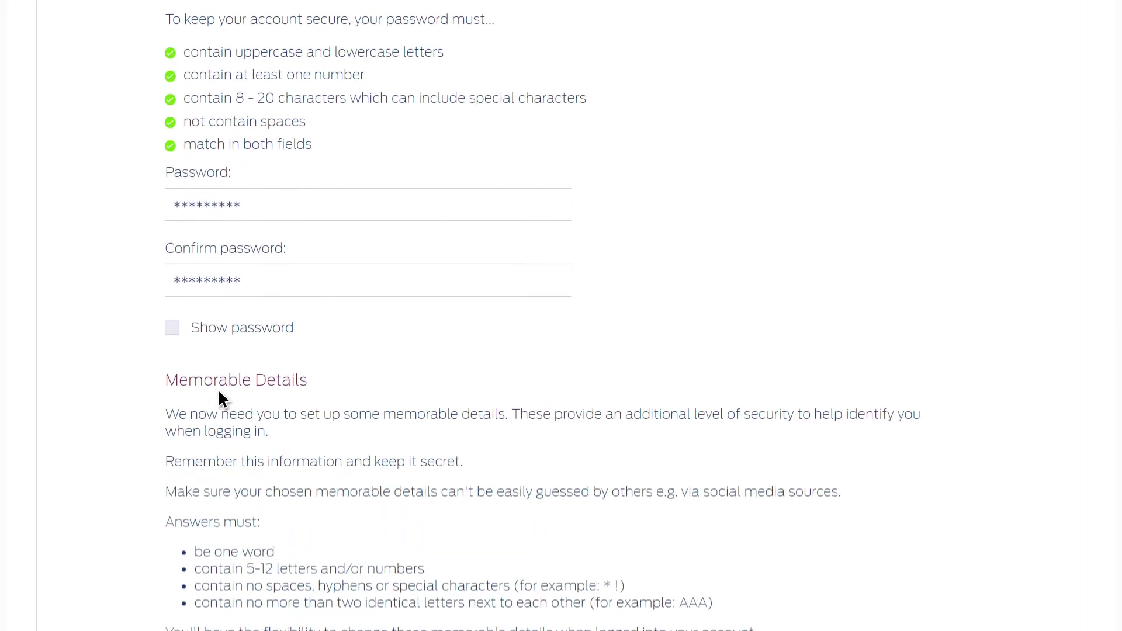
{"action": "scroll", "coordinate": [220, 393], "scroll_direction": "down", "scroll_amount": 3}
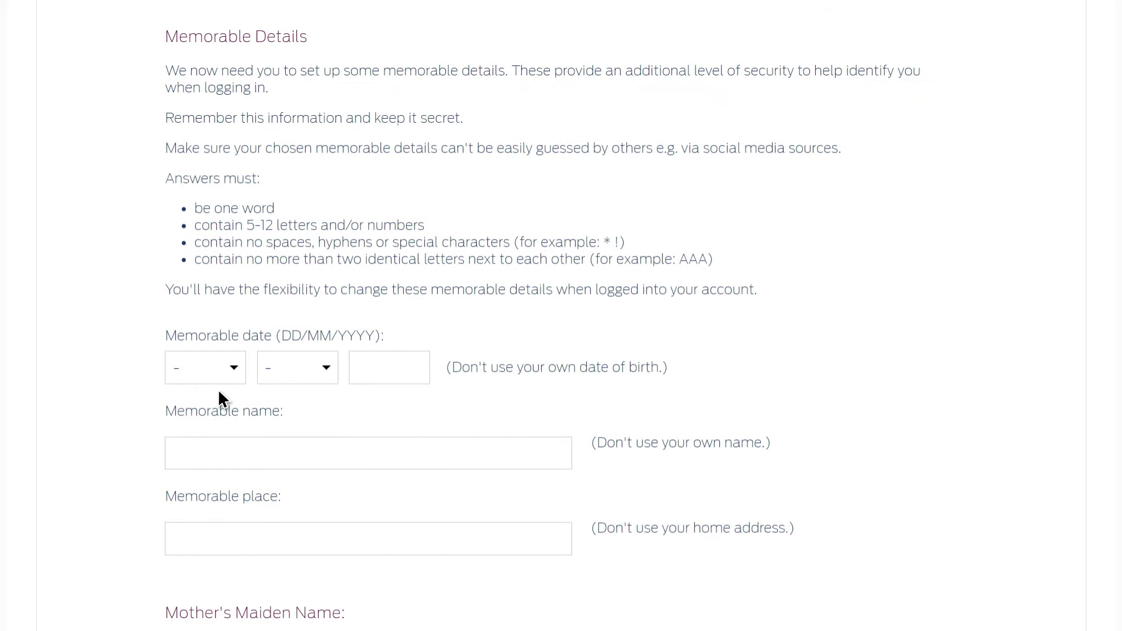
{"action": "left_click", "coordinate": [219, 374]}
{"action": "left_click", "coordinate": [219, 282]}
{"action": "left_click", "coordinate": [289, 370]}
{"action": "left_click", "coordinate": [288, 283]}
{"action": "type", "text": "London"}
{"action": "scroll", "coordinate": [184, 460], "scroll_direction": "down", "scroll_amount": 2}
{"action": "scroll", "coordinate": [184, 458], "scroll_direction": "down", "scroll_amount": 2}
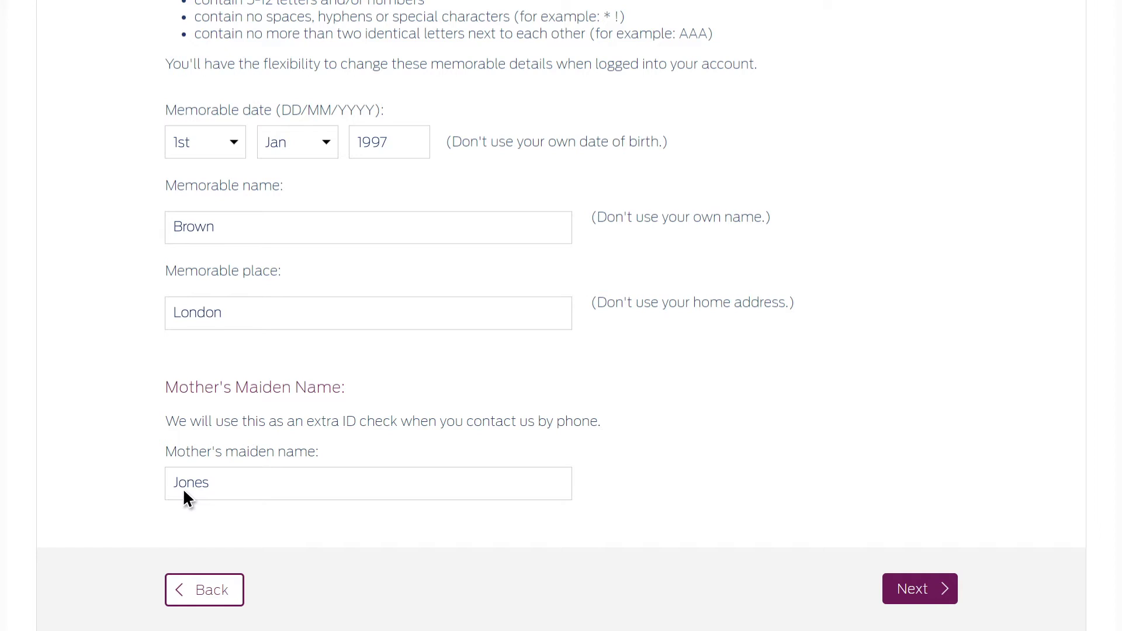
Enter the nominated account's sort code, account number and account holder name
{"action": "left_click", "coordinate": [917, 599]}
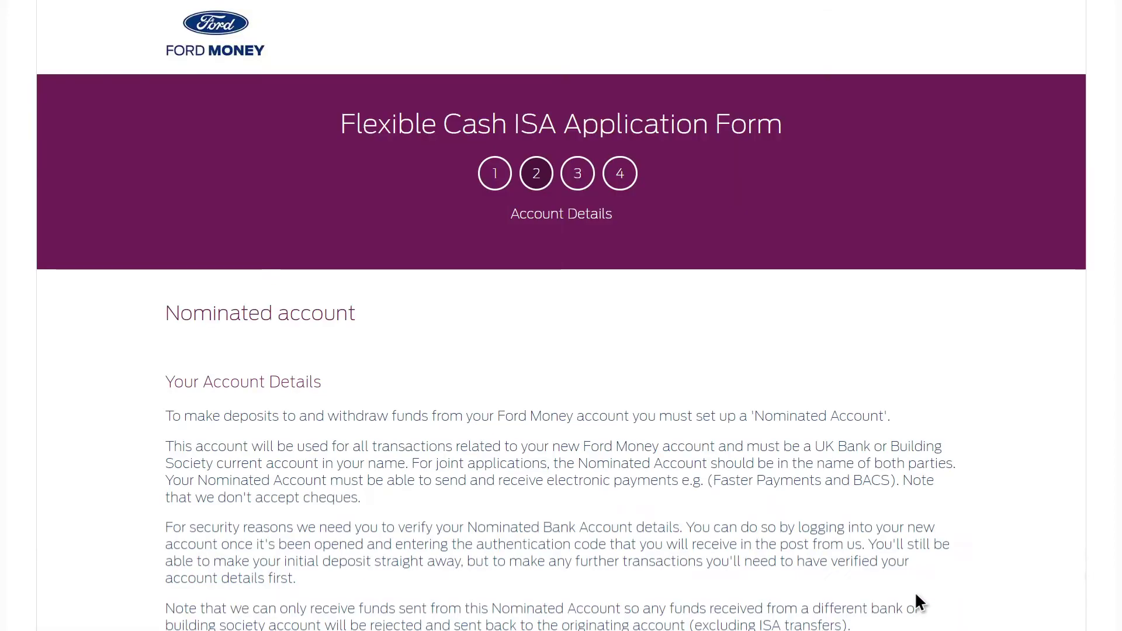
{"action": "scroll", "coordinate": [548, 338], "scroll_direction": "down", "scroll_amount": 5}
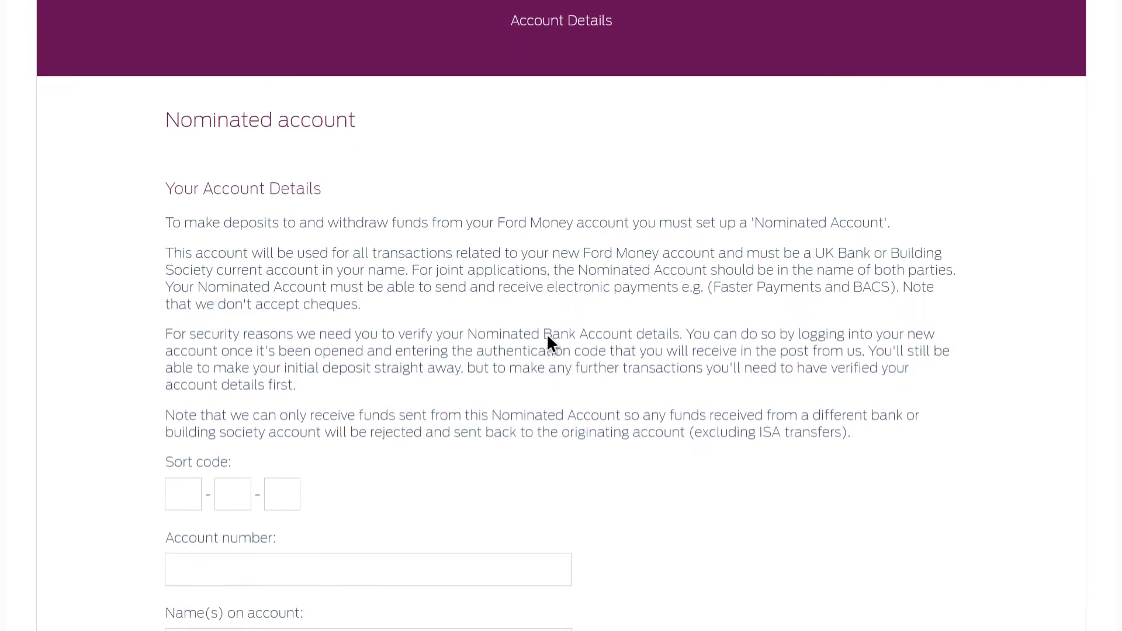
{"action": "left_click", "coordinate": [174, 349]}
{"action": "type", "text": "00"}
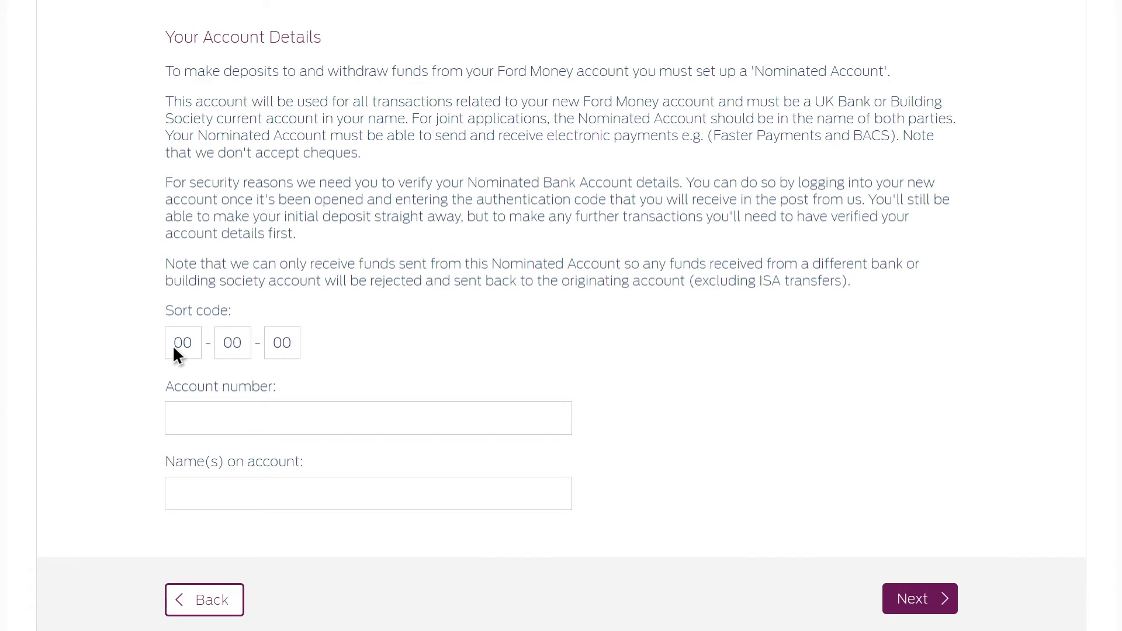
{"action": "type", "text": "000011223344"}
{"action": "key", "text": "Tab"}
{"action": "type", "text": "John Smith"}
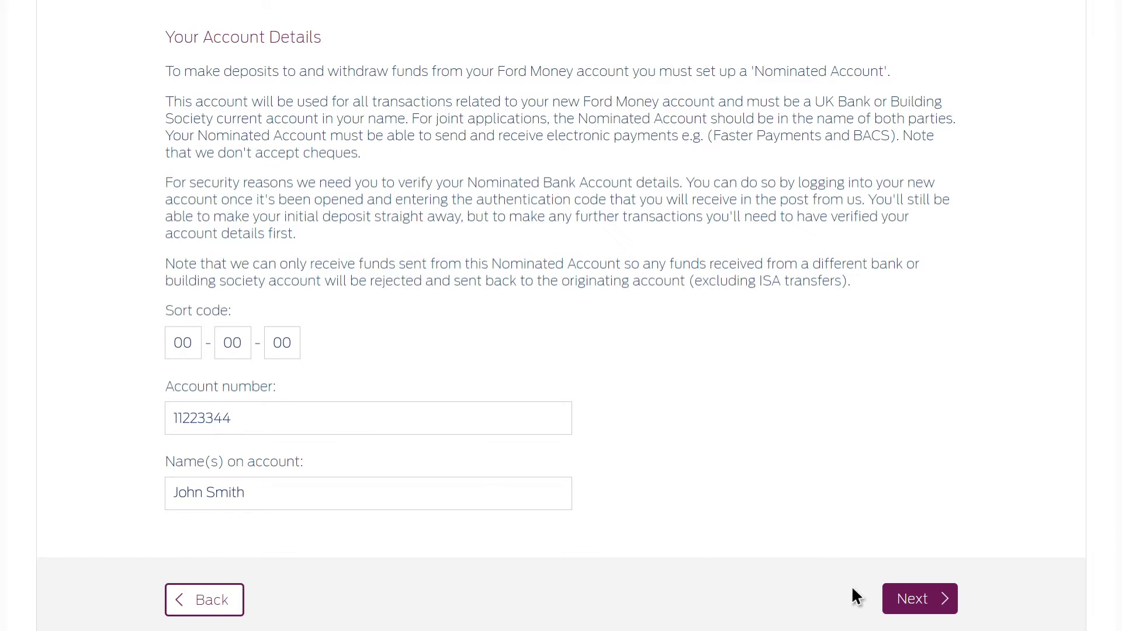
{"action": "left_click", "coordinate": [896, 599]}
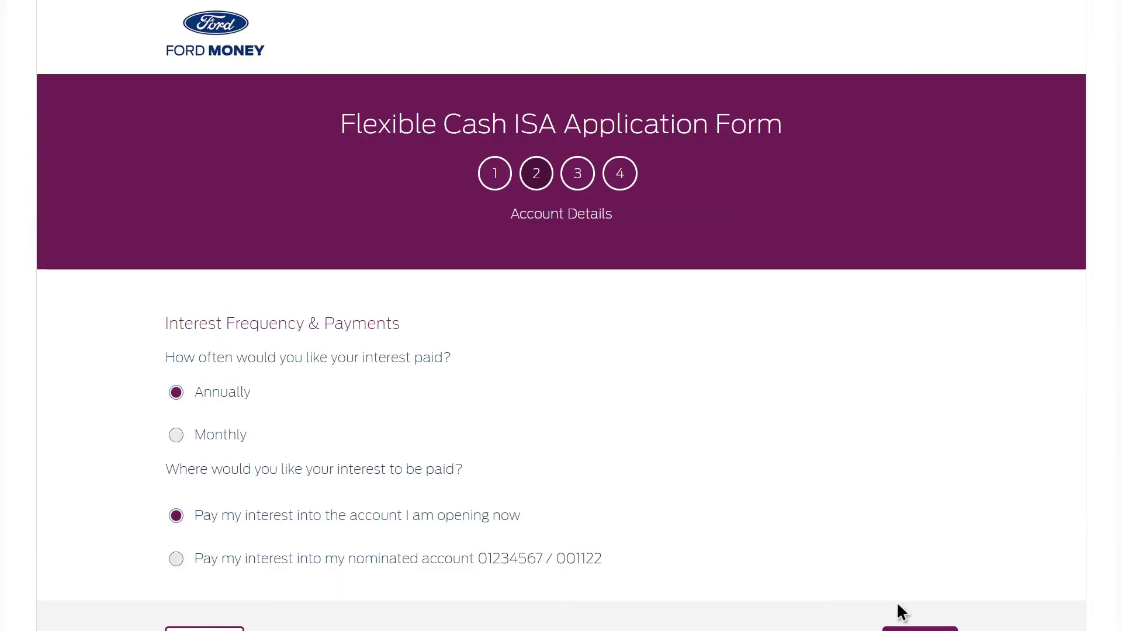
Switch the ISA interest payment frequency from Annually to Monthly
{"action": "scroll", "coordinate": [900, 611], "scroll_direction": "down", "scroll_amount": 2}
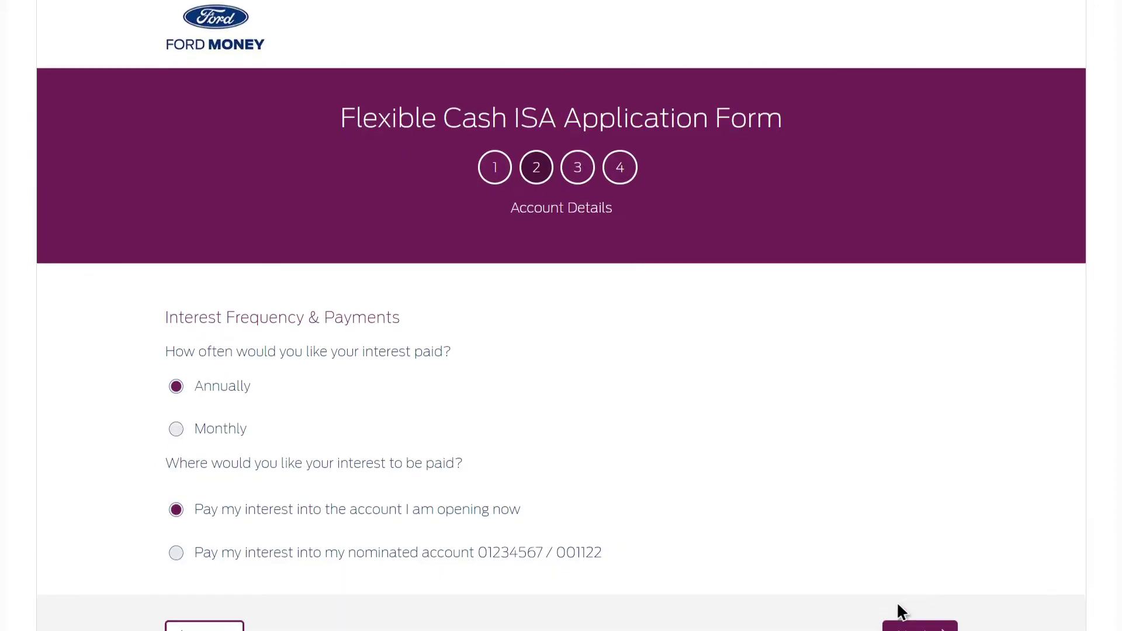
{"action": "scroll", "coordinate": [900, 611], "scroll_direction": "down", "scroll_amount": 1}
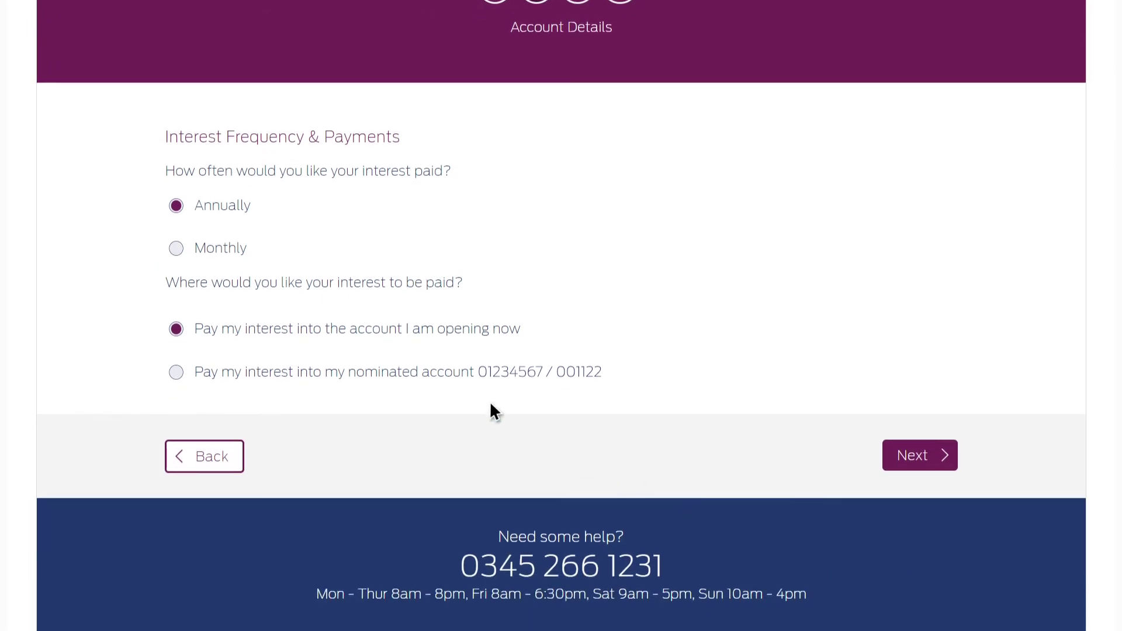
{"action": "left_click", "coordinate": [177, 249]}
{"action": "left_click", "coordinate": [888, 462]}
Tick the Customer Agreement, ISA declaration, FSCS and data usage confirmations
{"action": "scroll", "coordinate": [888, 461], "scroll_direction": "down", "scroll_amount": 4}
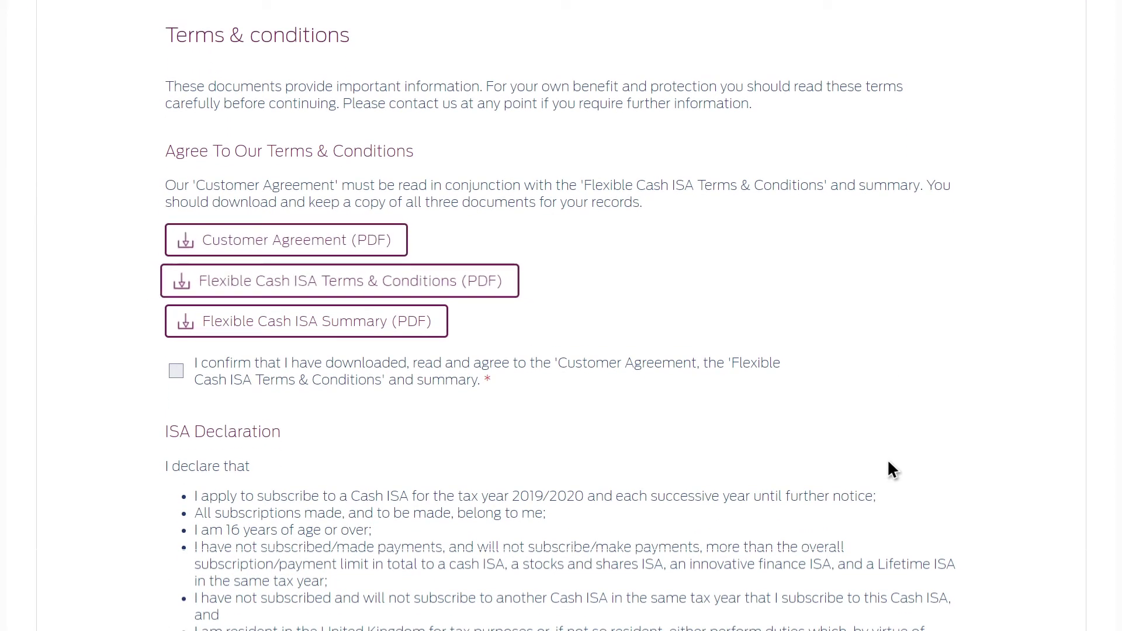
{"action": "left_click", "coordinate": [176, 371]}
{"action": "scroll", "coordinate": [176, 370], "scroll_direction": "down", "scroll_amount": 3}
{"action": "scroll", "coordinate": [176, 371], "scroll_direction": "down", "scroll_amount": 2}
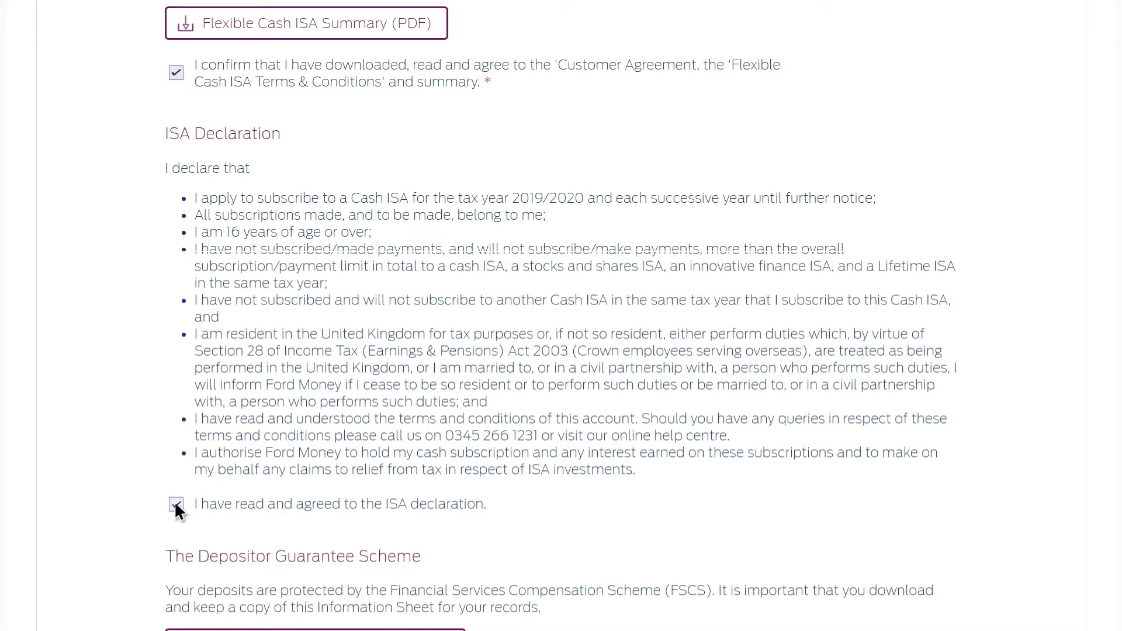
{"action": "scroll", "coordinate": [176, 506], "scroll_direction": "down", "scroll_amount": 6}
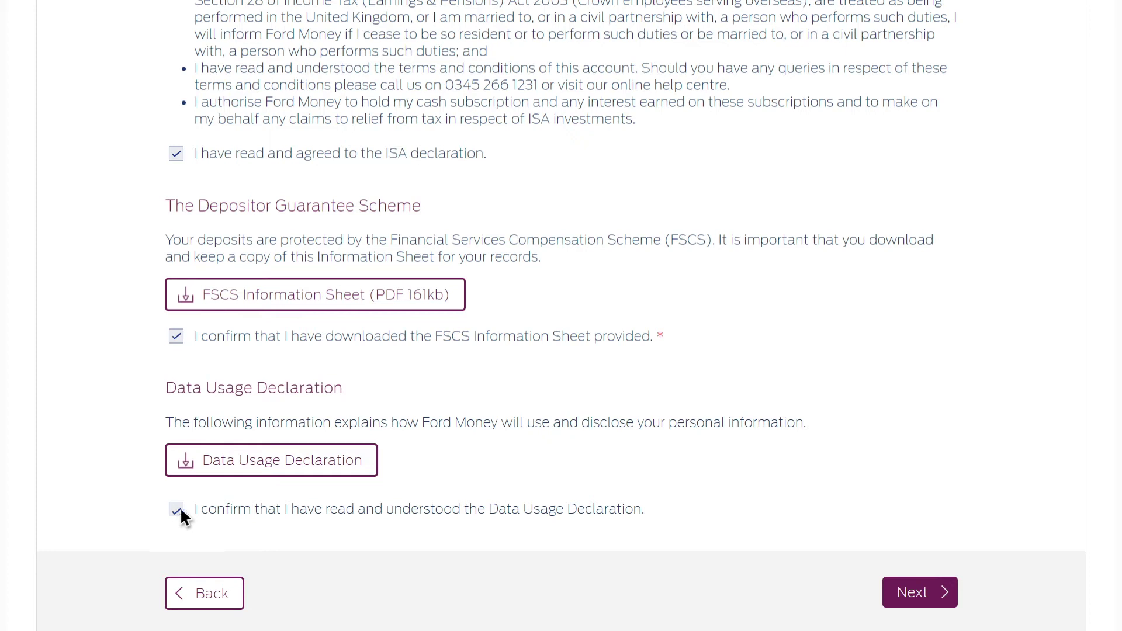
{"action": "left_click", "coordinate": [892, 597]}
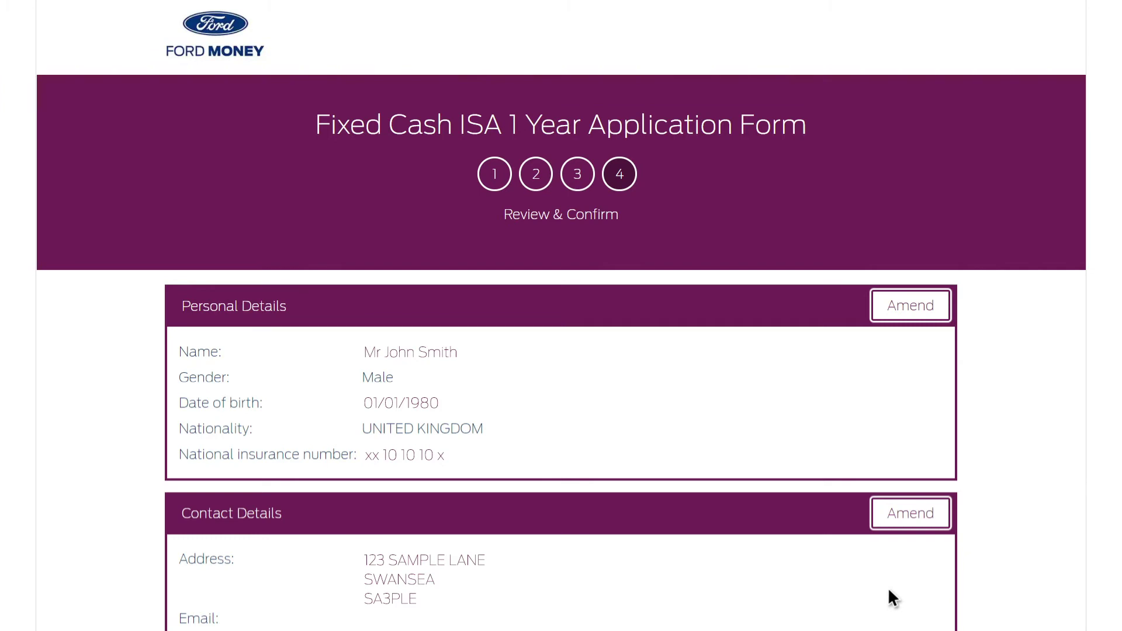
Check the application summary and accept it to proceed to the ISA transfer details
{"action": "scroll", "coordinate": [888, 587], "scroll_direction": "down", "scroll_amount": 10}
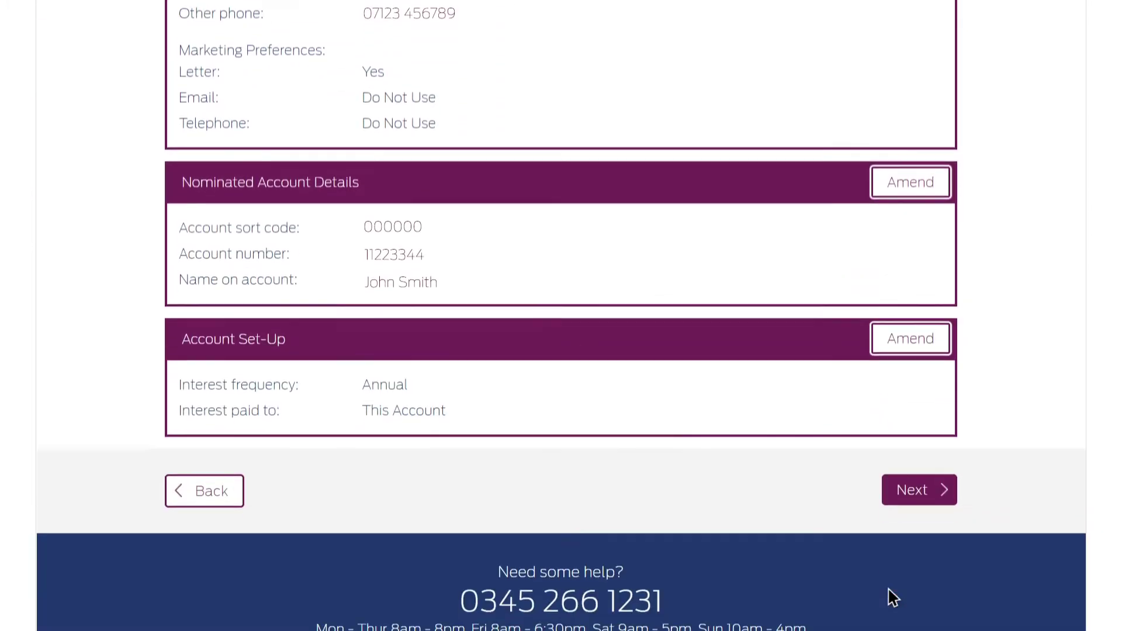
{"action": "scroll", "coordinate": [888, 589], "scroll_direction": "down", "scroll_amount": 1}
{"action": "left_click", "coordinate": [913, 421]}
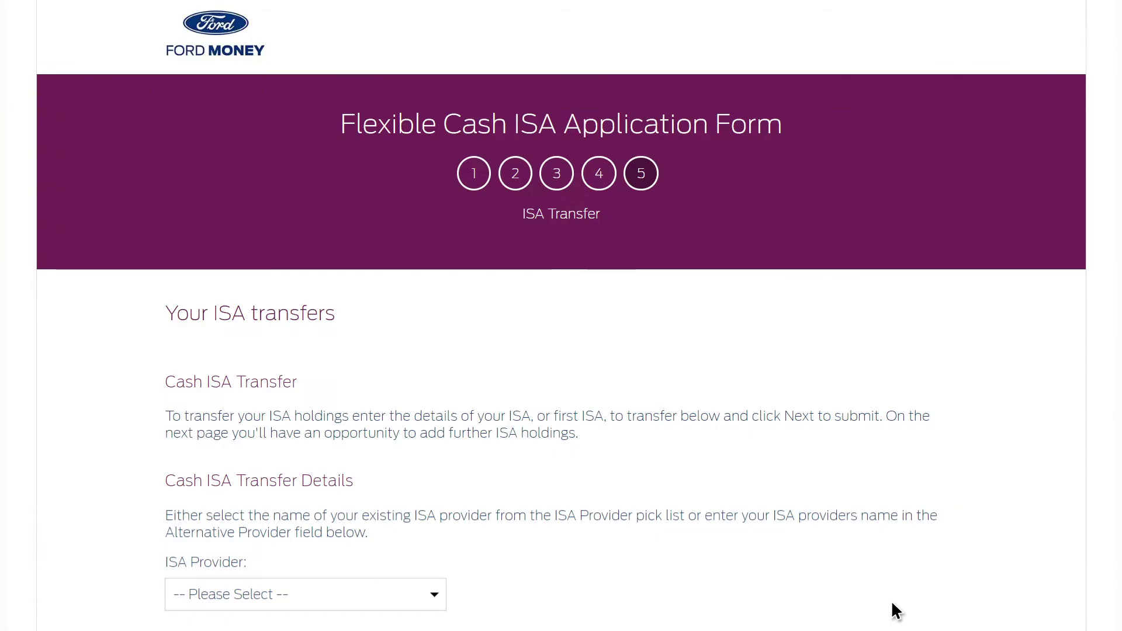
Select Provider one as the current Cash ISA provider
{"action": "scroll", "coordinate": [892, 601], "scroll_direction": "down", "scroll_amount": 3}
{"action": "scroll", "coordinate": [892, 603], "scroll_direction": "down", "scroll_amount": 4}
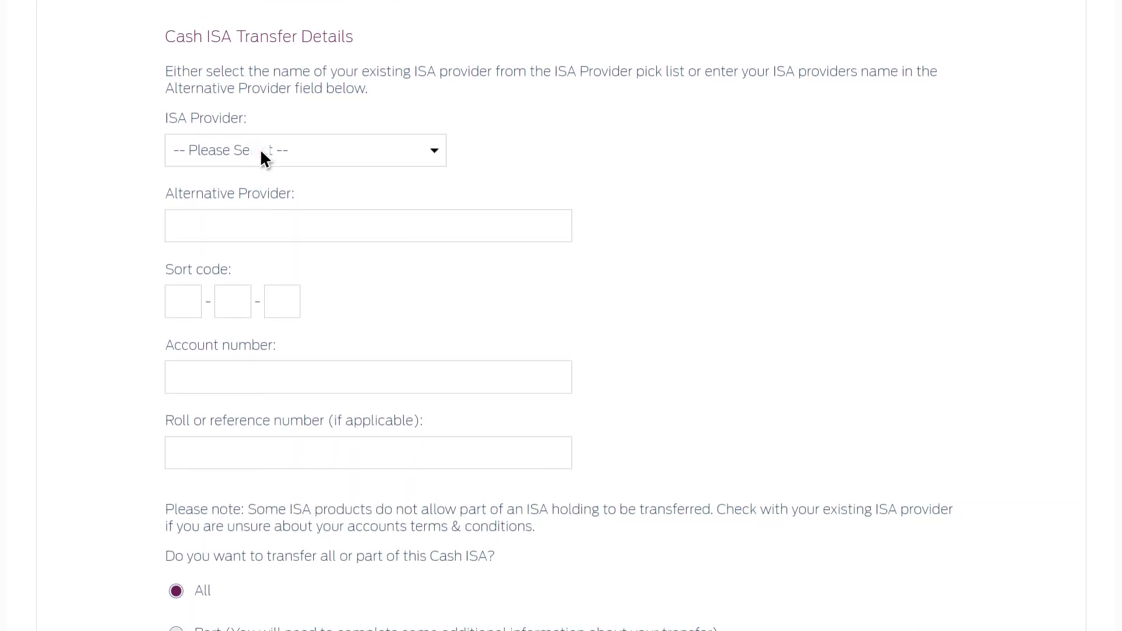
{"action": "left_click", "coordinate": [260, 150]}
{"action": "left_click", "coordinate": [261, 151]}
Enter the existing ISA's account number and its roll or reference number
{"action": "type", "text": "00"}
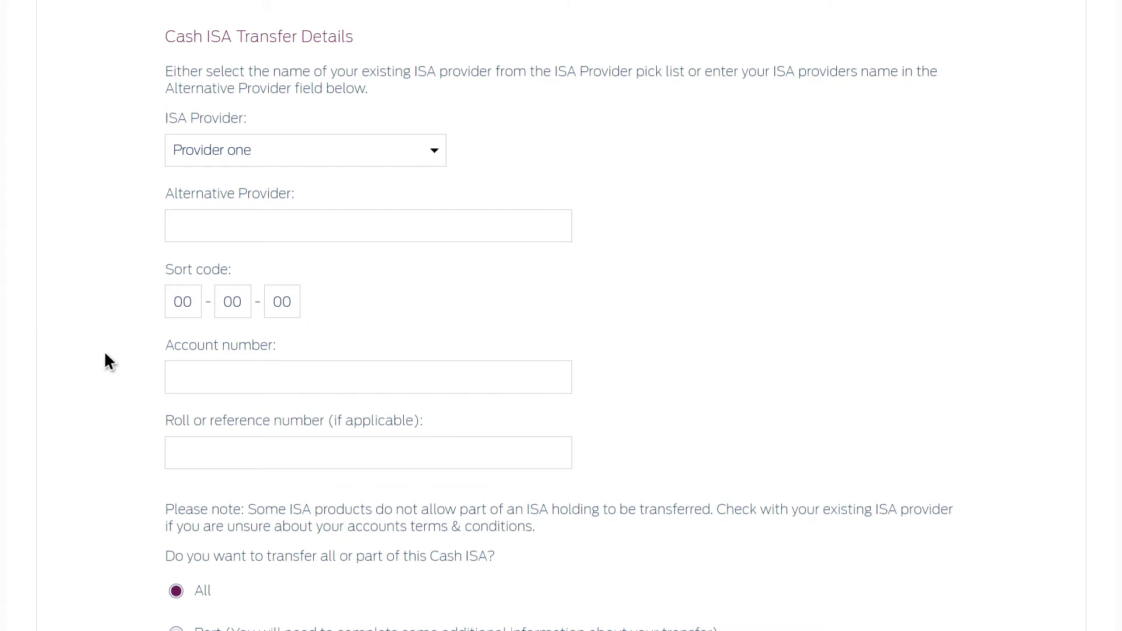
{"action": "type", "text": "0011223344"}
{"action": "key", "text": "Tab"}
{"action": "type", "text": "123456A"}
{"action": "scroll", "coordinate": [104, 352], "scroll_direction": "down", "scroll_amount": 6}
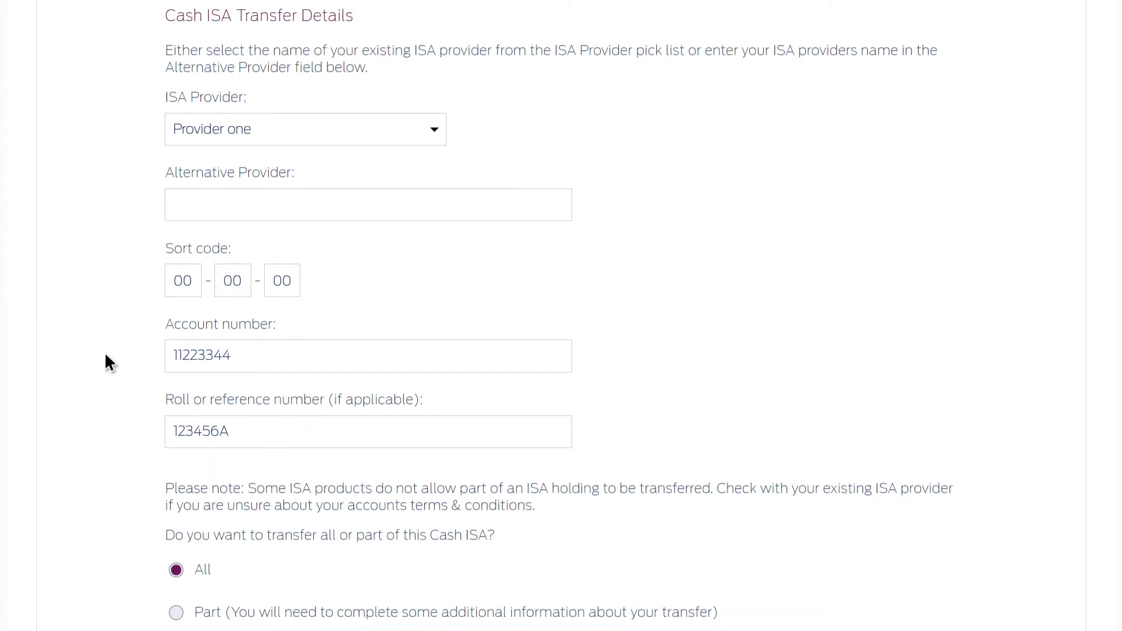
{"action": "scroll", "coordinate": [106, 356], "scroll_direction": "down", "scroll_amount": 1}
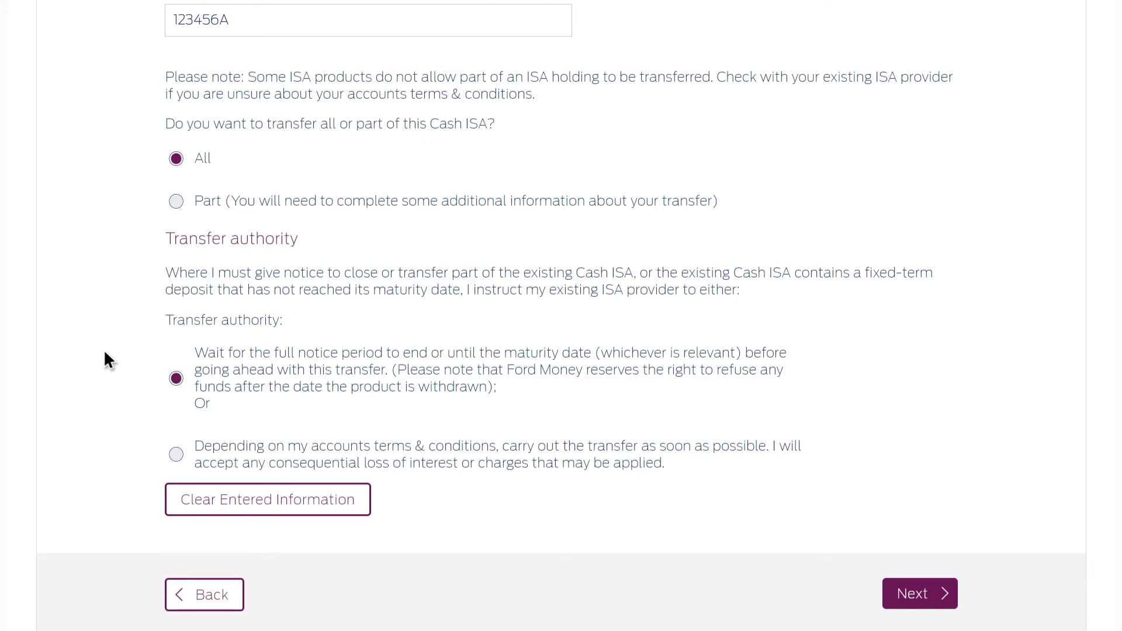
Set the transfer amount and timing options, then save ISA transfer 1 from AEGON to the summary
{"action": "left_click", "coordinate": [177, 203]}
{"action": "left_click", "coordinate": [176, 455]}
{"action": "left_click", "coordinate": [896, 606]}
{"action": "scroll", "coordinate": [896, 607], "scroll_direction": "down", "scroll_amount": 7}
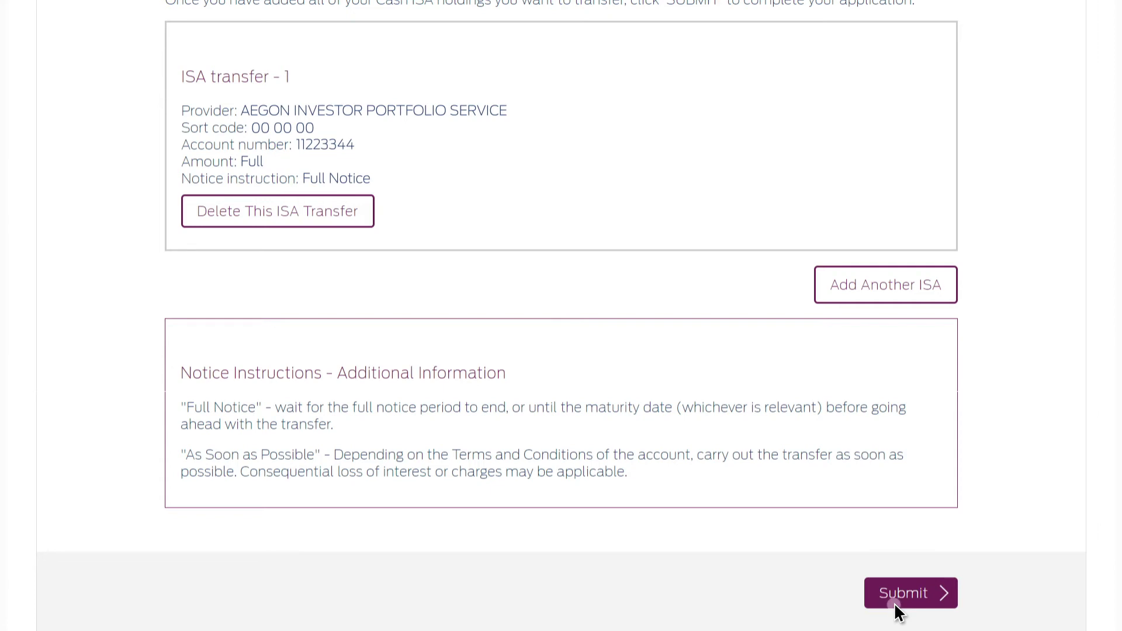
Submit the Cash ISA application and review the reference number, transfer and deposit details
{"action": "left_click", "coordinate": [894, 602]}
{"action": "scroll", "coordinate": [894, 602], "scroll_direction": "down", "scroll_amount": 3}
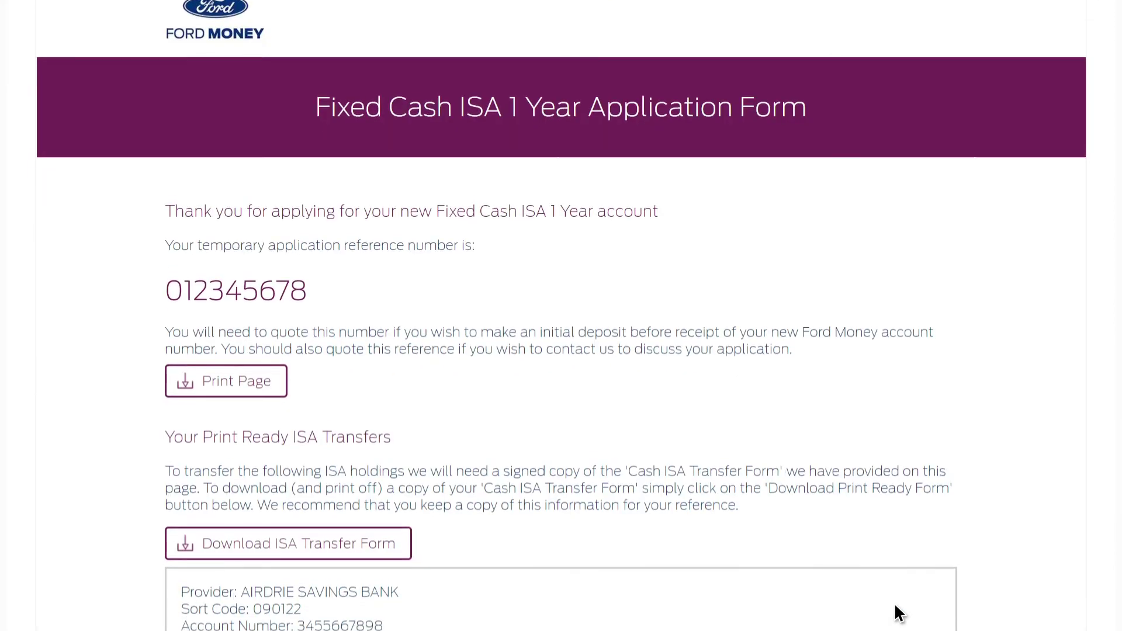
{"action": "scroll", "coordinate": [894, 602], "scroll_direction": "down", "scroll_amount": 2}
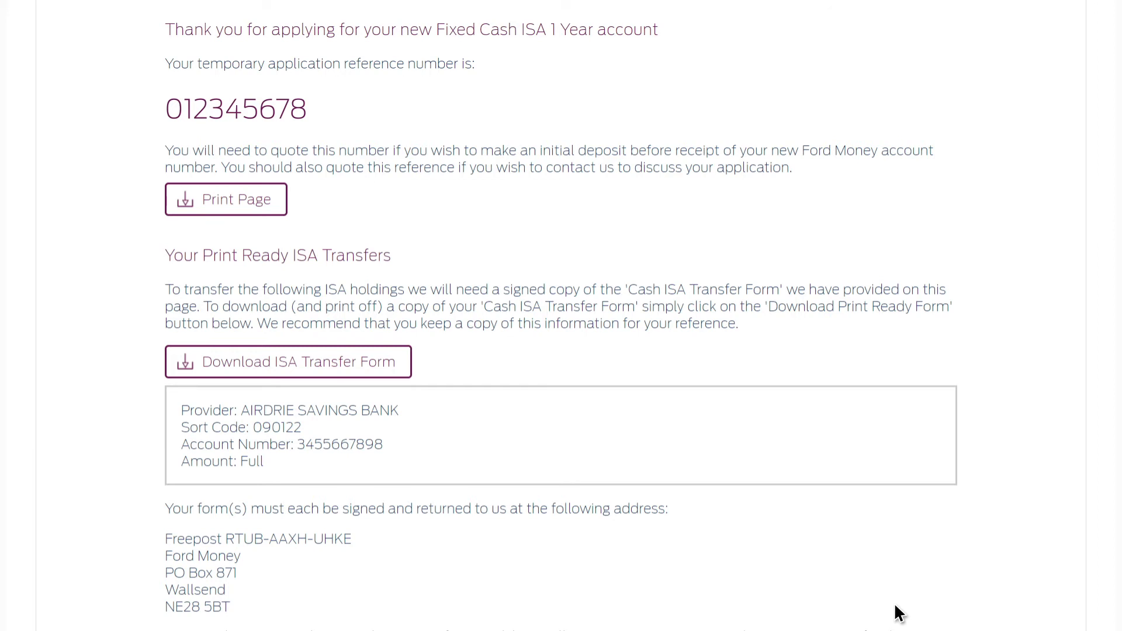
{"action": "scroll", "coordinate": [894, 602], "scroll_direction": "down", "scroll_amount": 4}
{"action": "scroll", "coordinate": [894, 602], "scroll_direction": "down", "scroll_amount": 7}
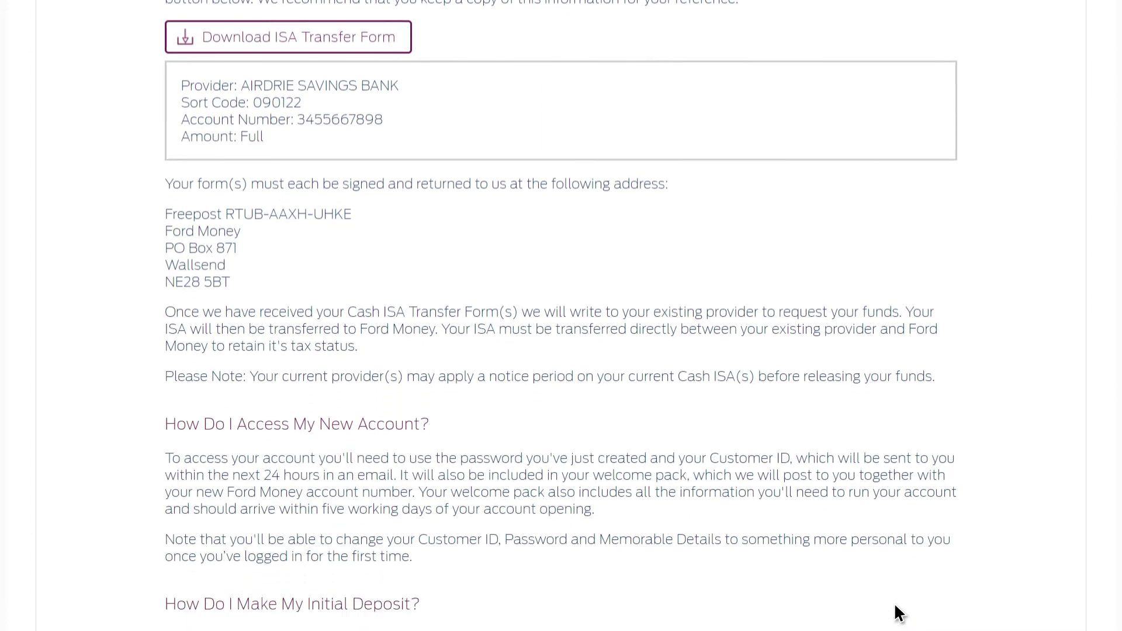
{"action": "scroll", "coordinate": [895, 608], "scroll_direction": "down", "scroll_amount": 5}
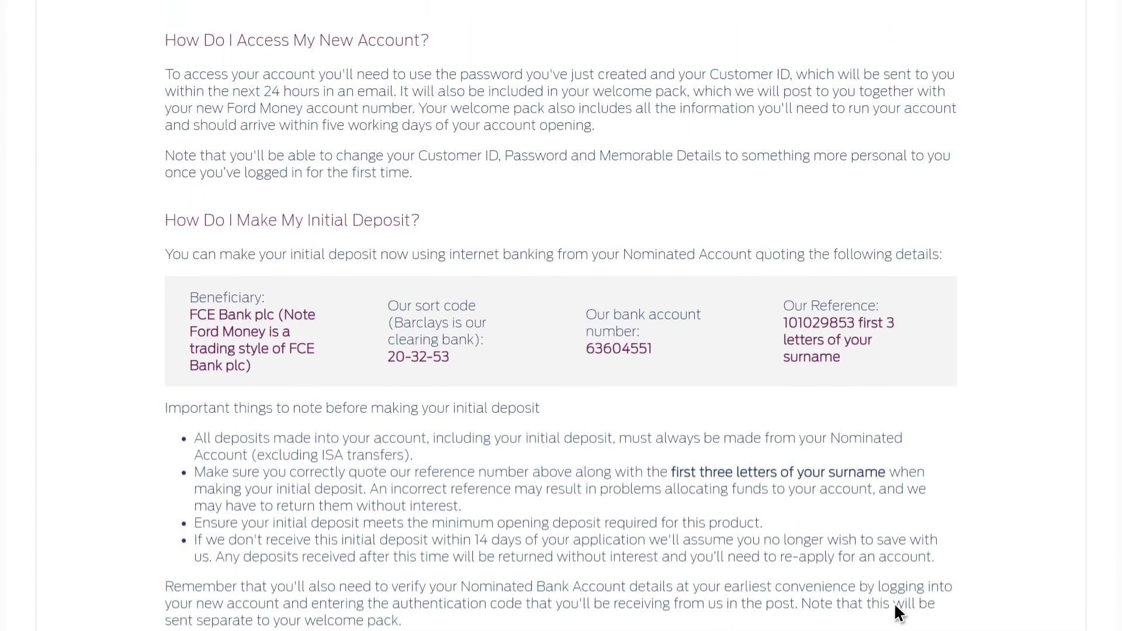
{"action": "scroll", "coordinate": [894, 602], "scroll_direction": "down", "scroll_amount": 1}
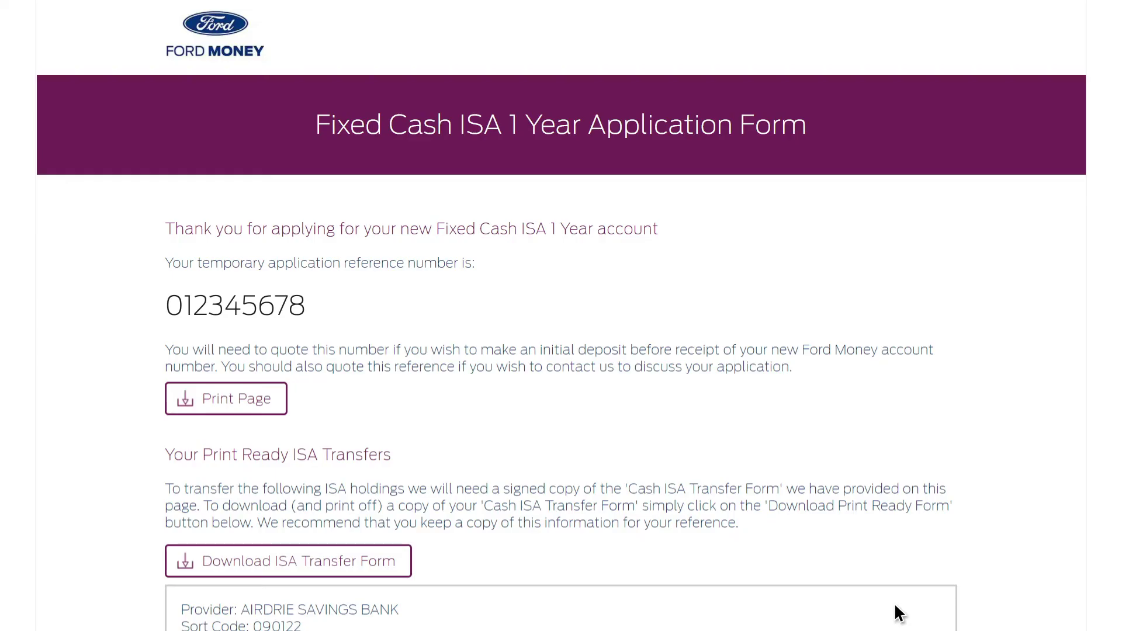
{"action": "scroll", "coordinate": [895, 607], "scroll_direction": "down", "scroll_amount": 7}
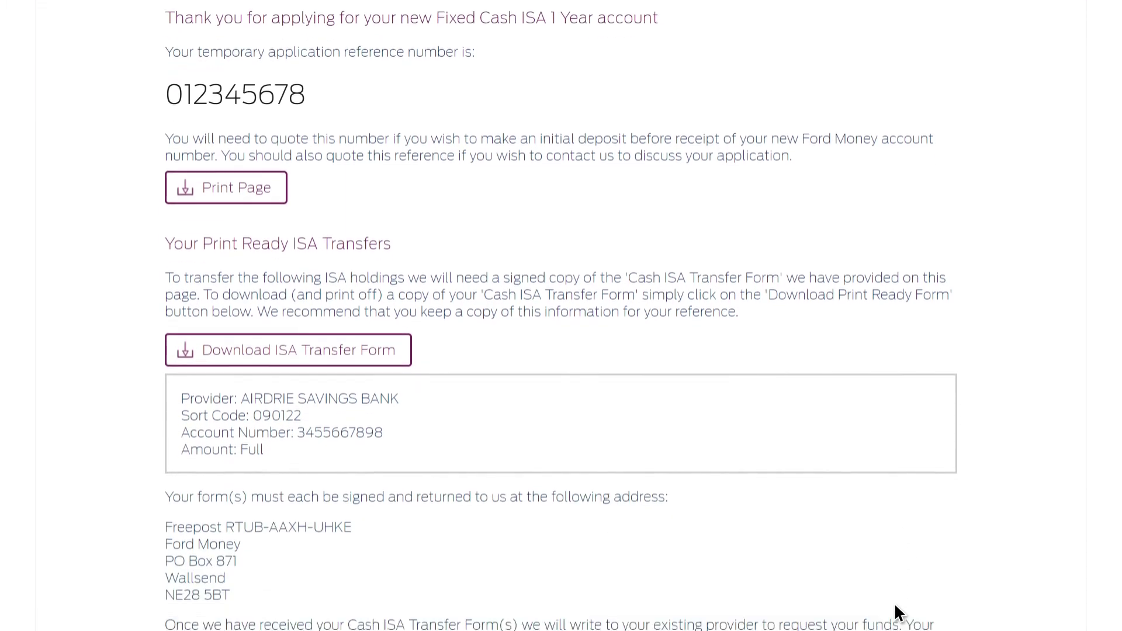
{"action": "scroll", "coordinate": [895, 606], "scroll_direction": "down", "scroll_amount": 7}
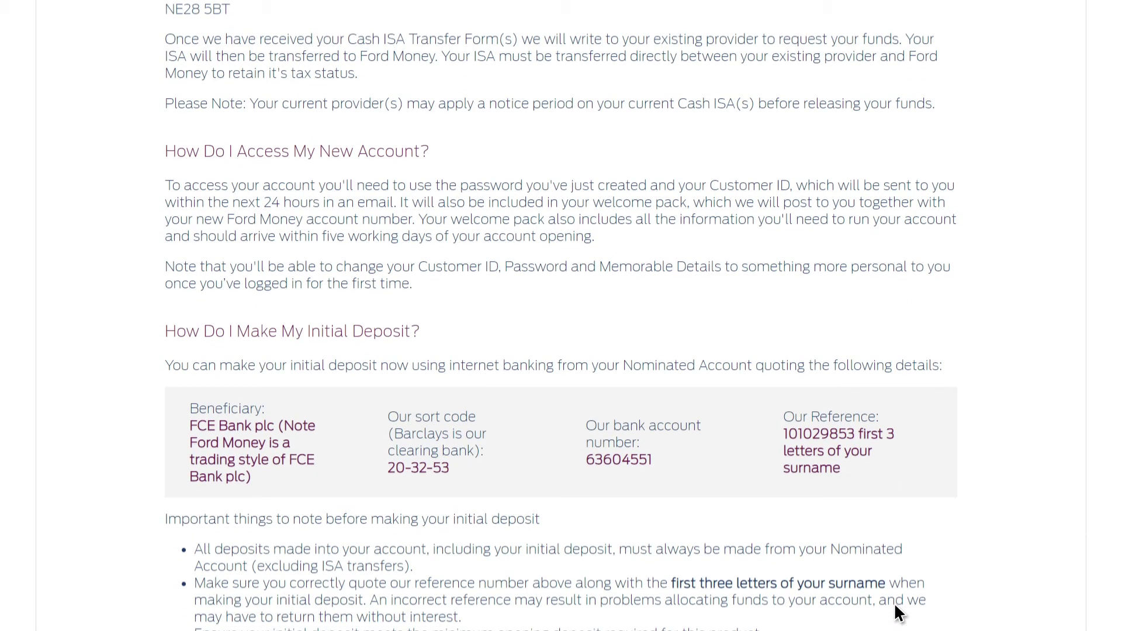
{"action": "scroll", "coordinate": [896, 606], "scroll_direction": "down", "scroll_amount": 5}
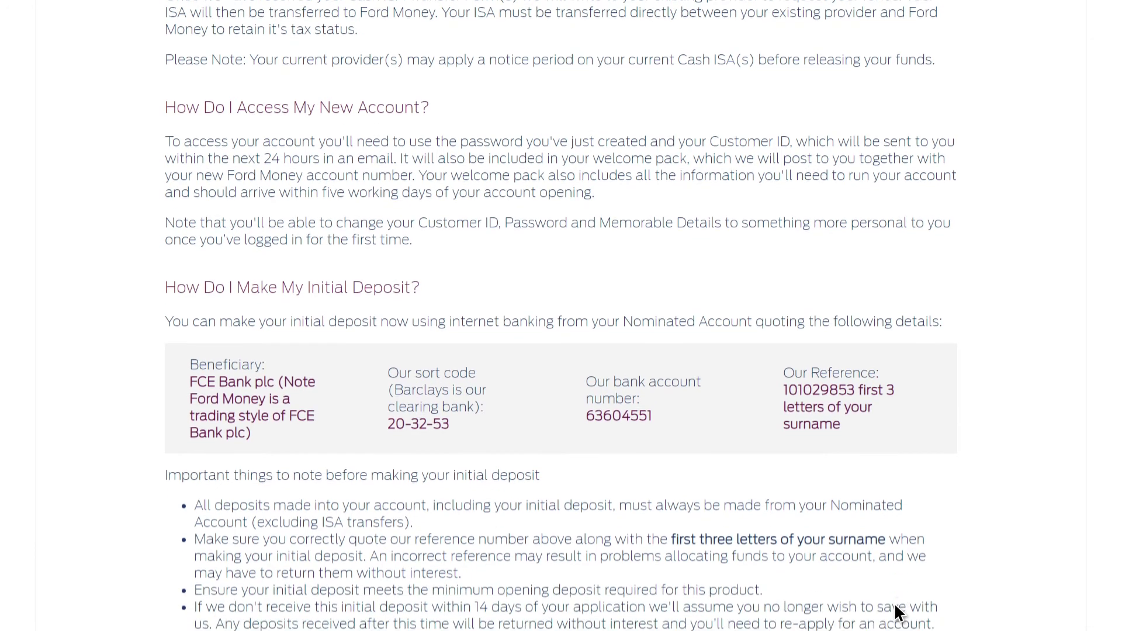
{"action": "scroll", "coordinate": [895, 608], "scroll_direction": "down", "scroll_amount": 1}
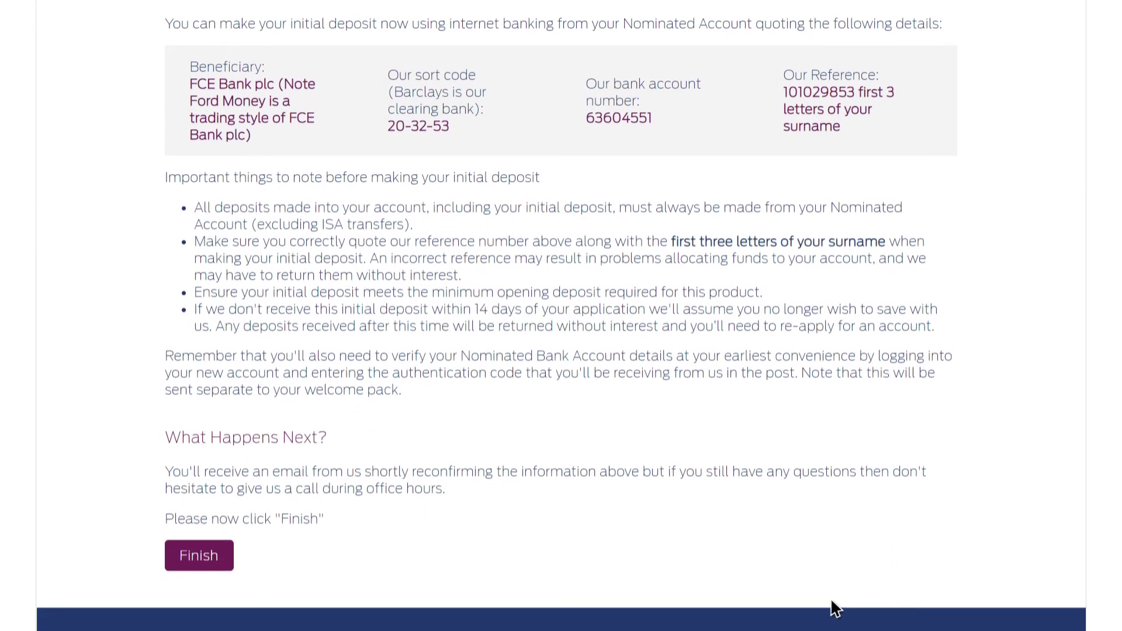
Finish the application confirmation to reach the Ford Money log-in page
{"action": "left_click", "coordinate": [197, 553]}
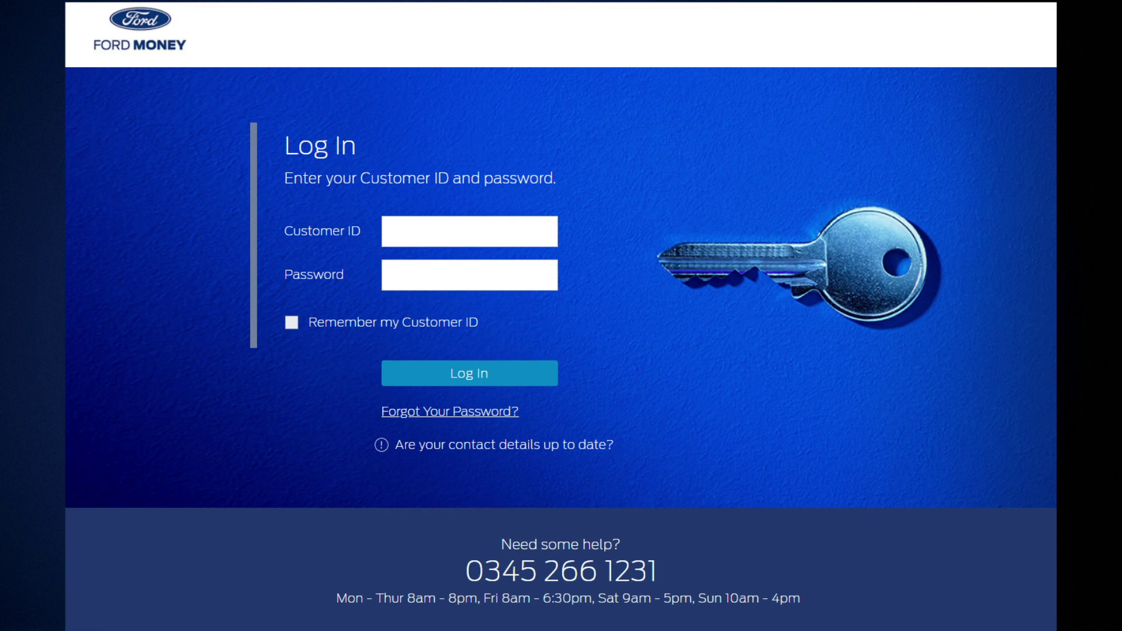
Log in to Ford Money with the customer ID and account password
{"action": "type", "text": "012345678"}
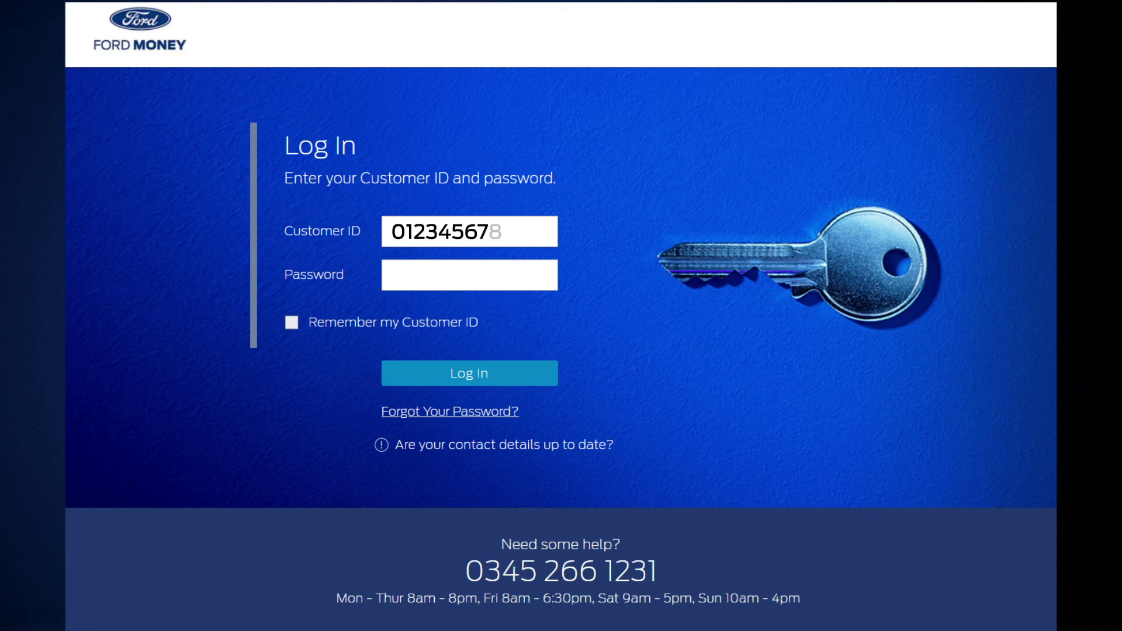
{"action": "key", "text": "Tab"}
{"action": "type", "text": "********"}
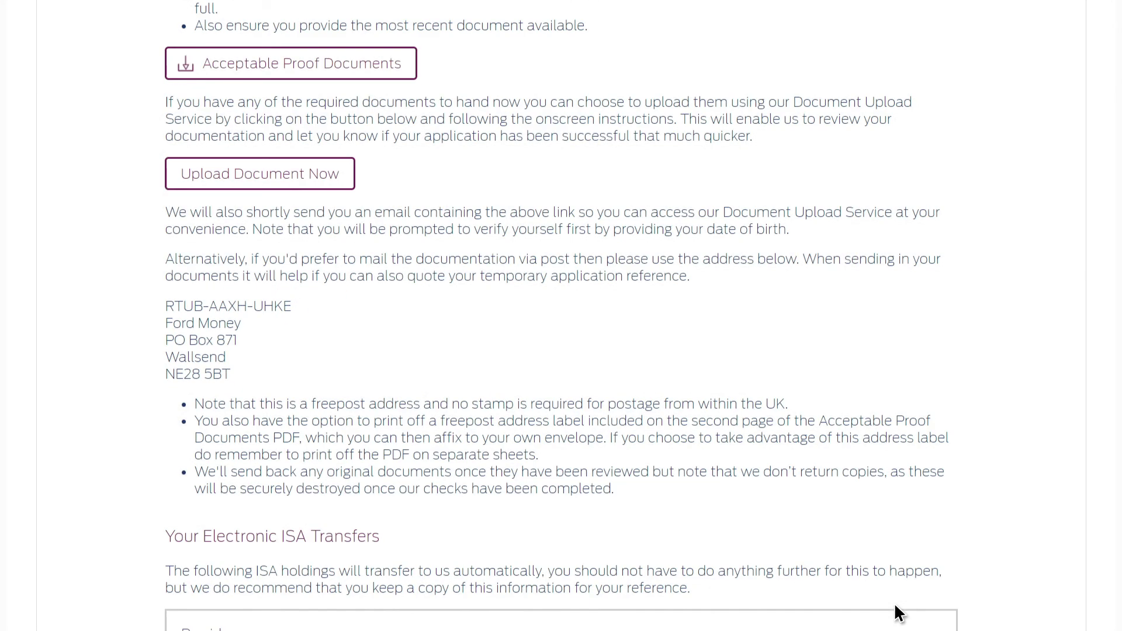
Choose 'Upload Document Now' to reach the Document Upload Service
{"action": "scroll", "coordinate": [894, 602], "scroll_direction": "up", "scroll_amount": 4}
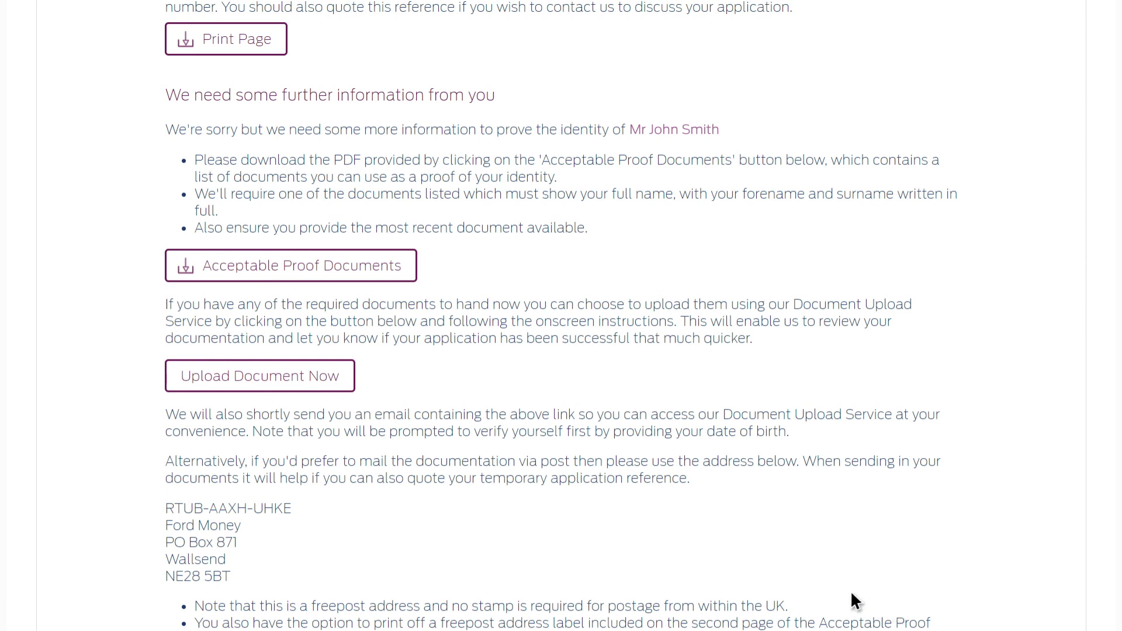
{"action": "left_click", "coordinate": [252, 374]}
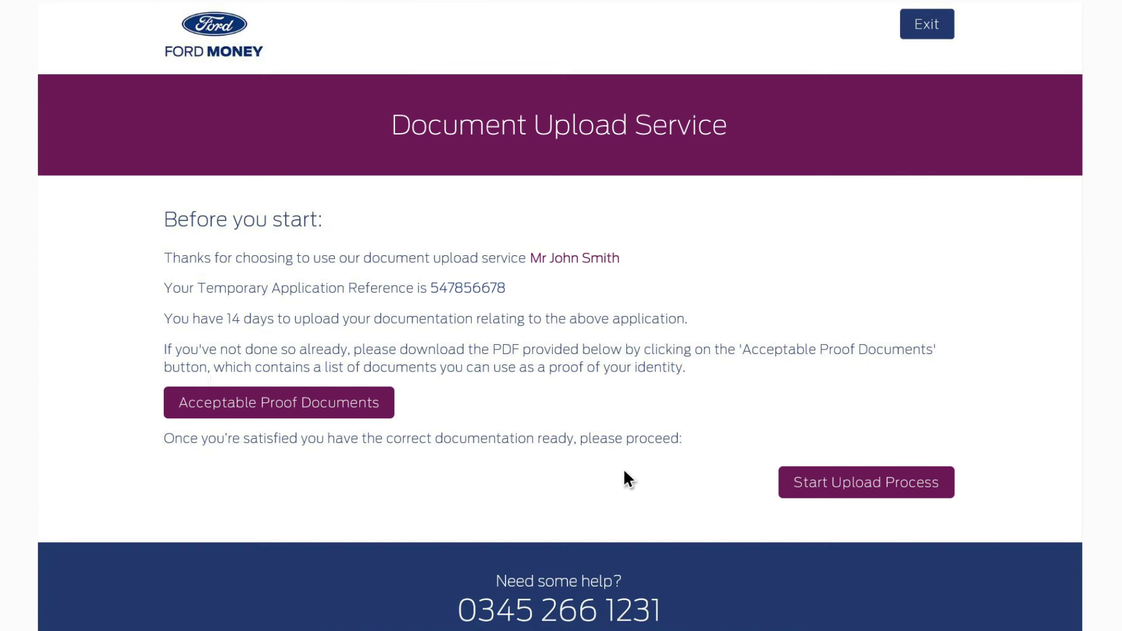
Upload the driving licence file as the Driving Licence proof-of-ID document and submit it
{"action": "left_click", "coordinate": [829, 481]}
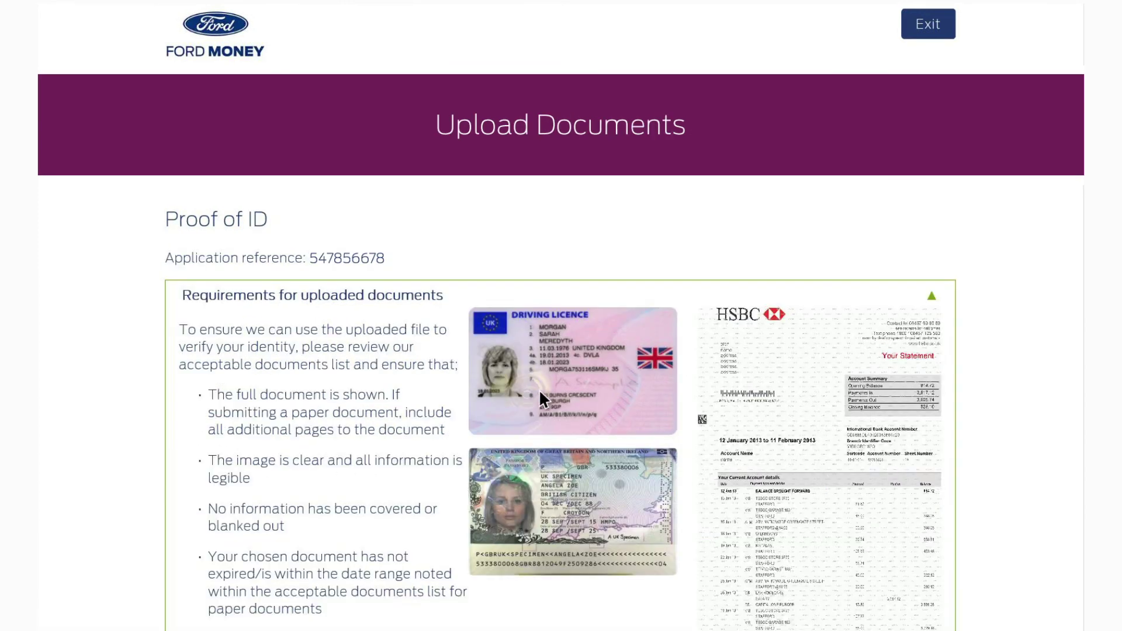
{"action": "scroll", "coordinate": [260, 310], "scroll_direction": "down", "scroll_amount": 9}
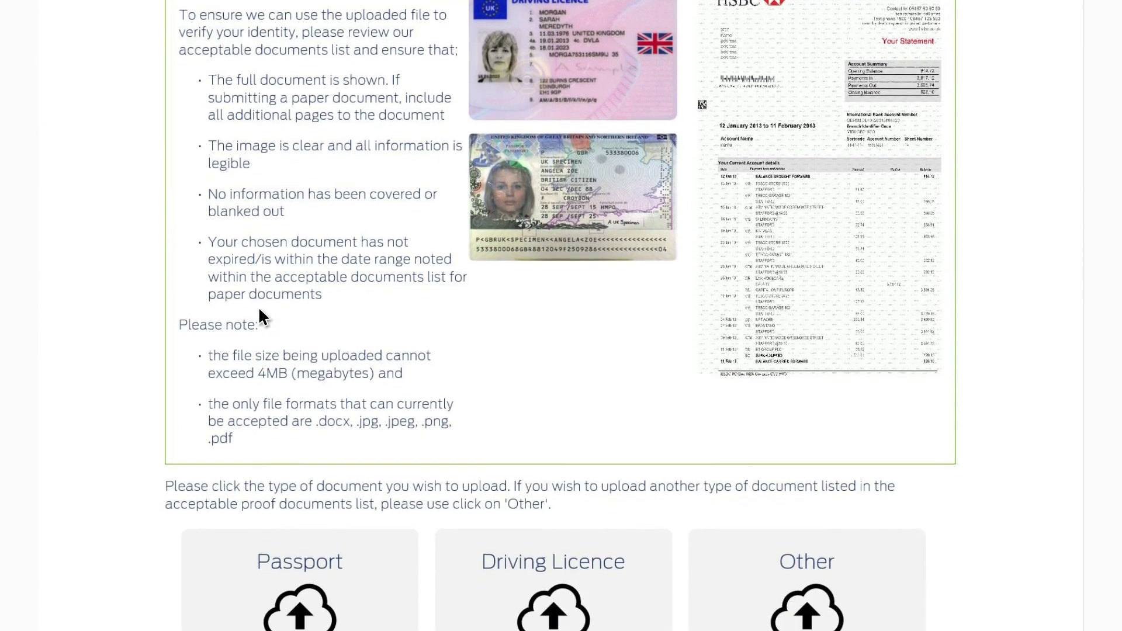
{"action": "scroll", "coordinate": [259, 315], "scroll_direction": "down", "scroll_amount": 1}
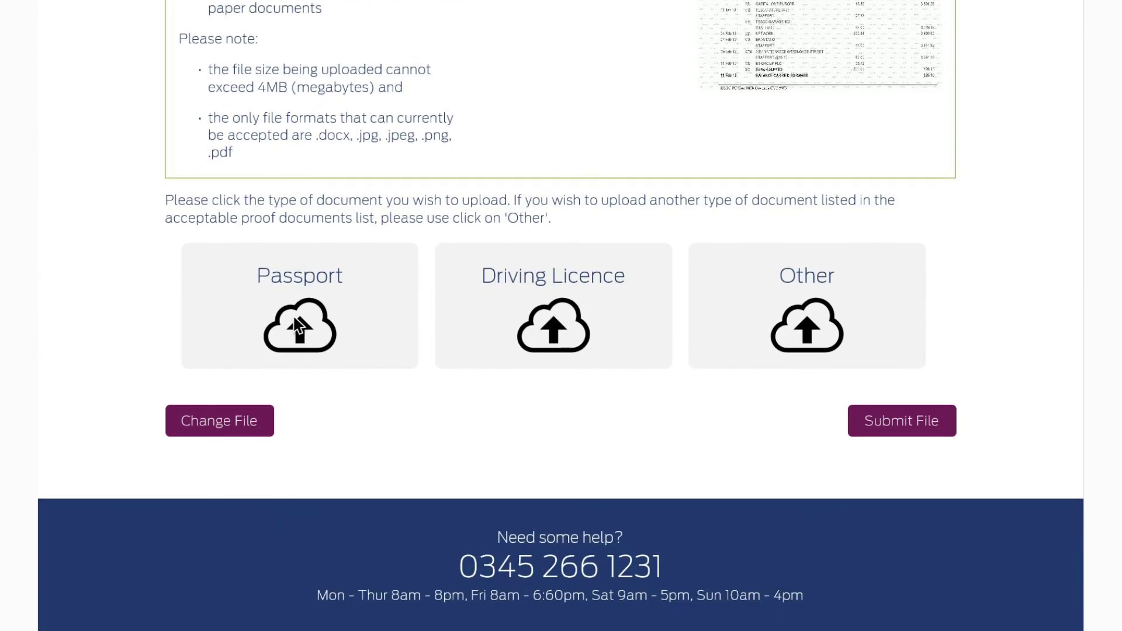
{"action": "left_click", "coordinate": [480, 359]}
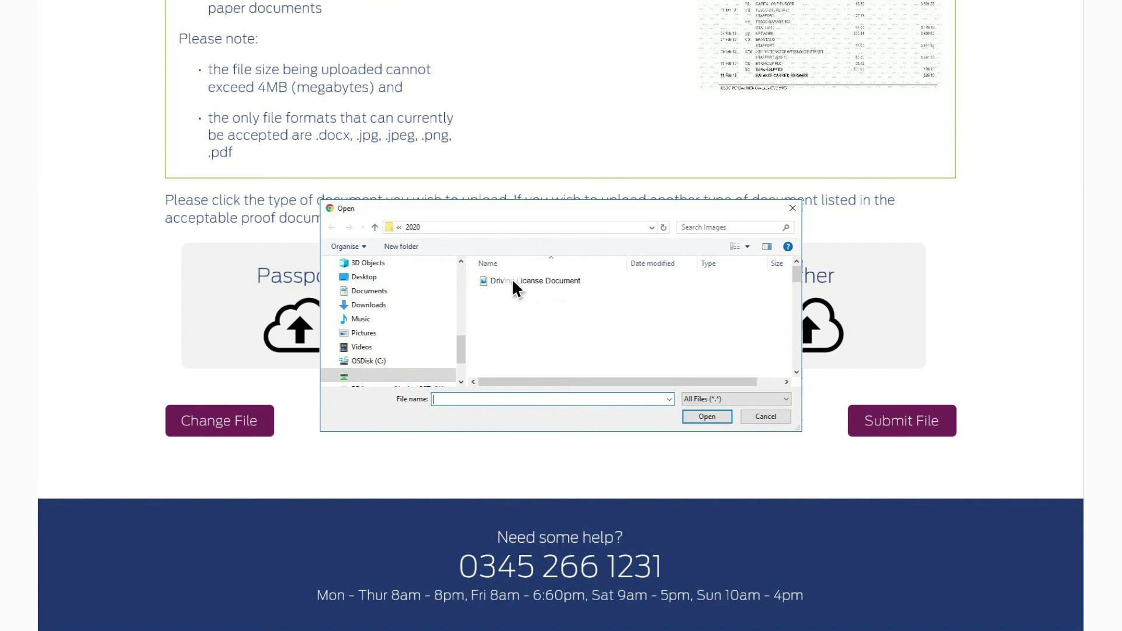
{"action": "left_click", "coordinate": [705, 419]}
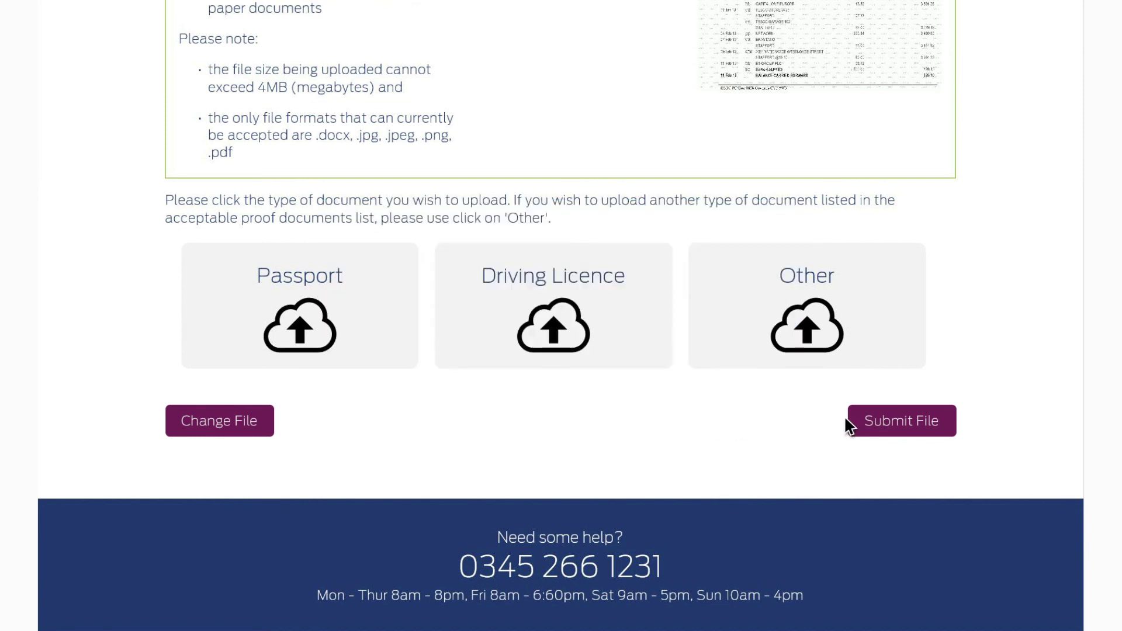
{"action": "left_click", "coordinate": [897, 421]}
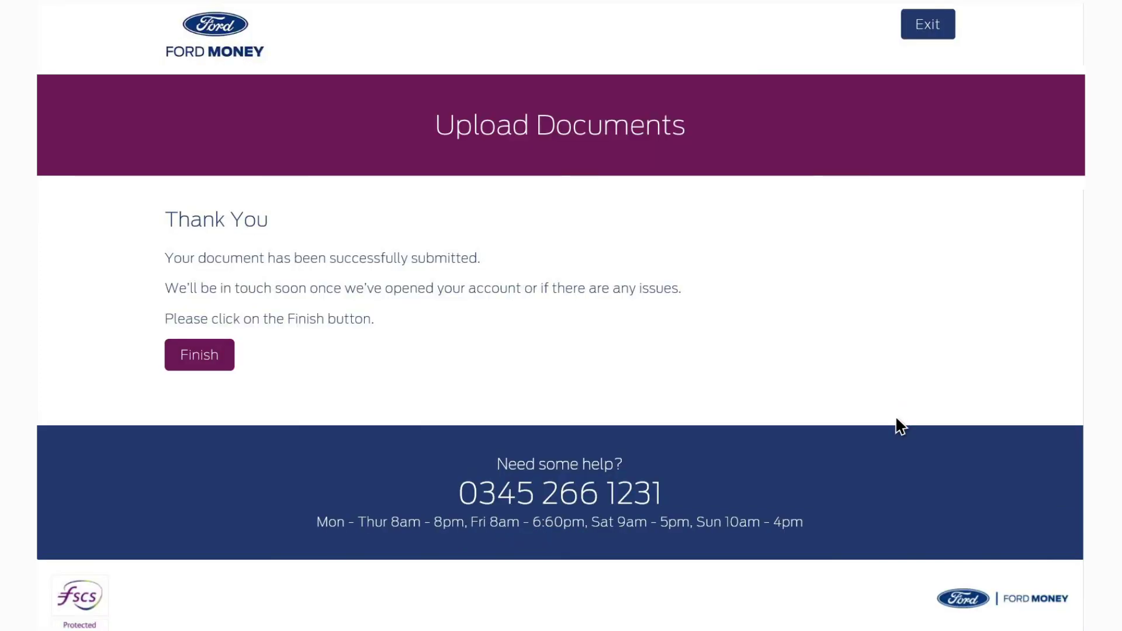